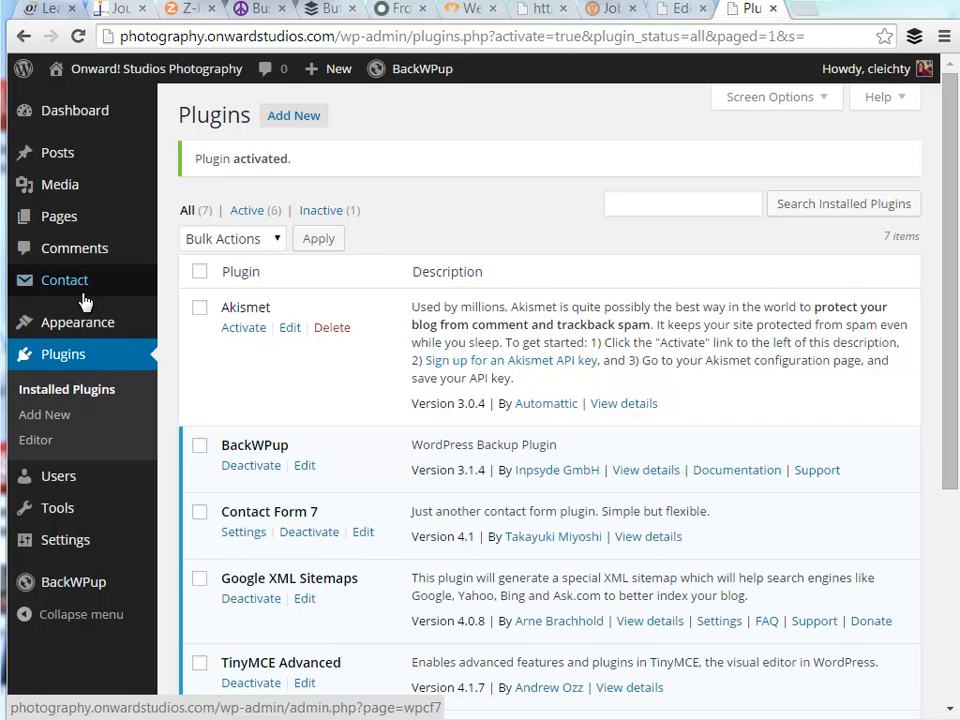
Step: Open Contact form 1 from the contact forms list for editing
mouse_move(80, 288)
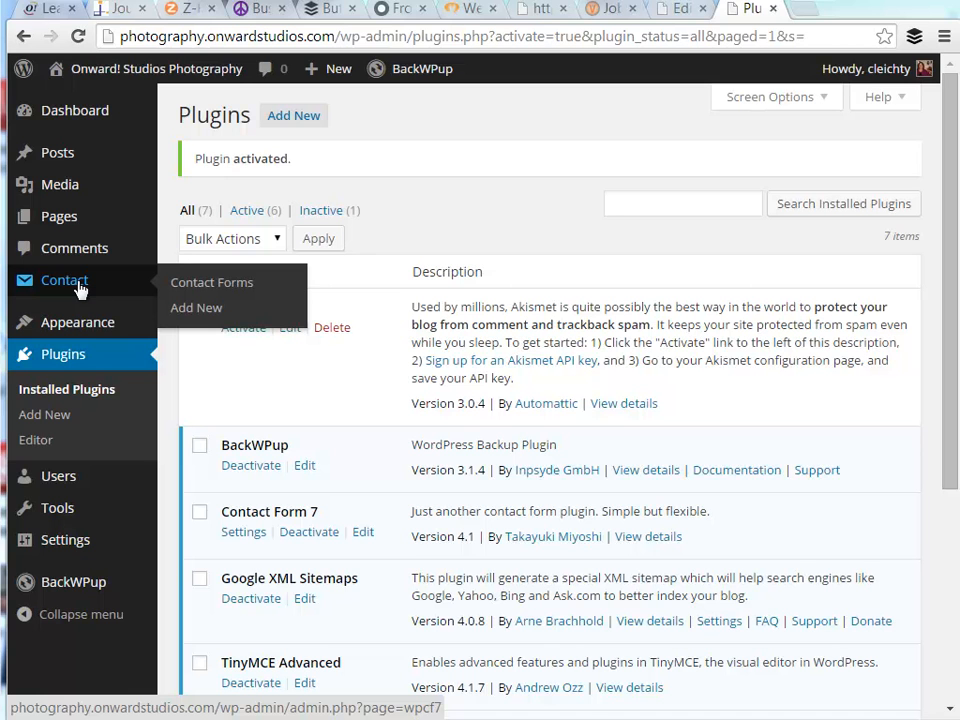
left_click(80, 288)
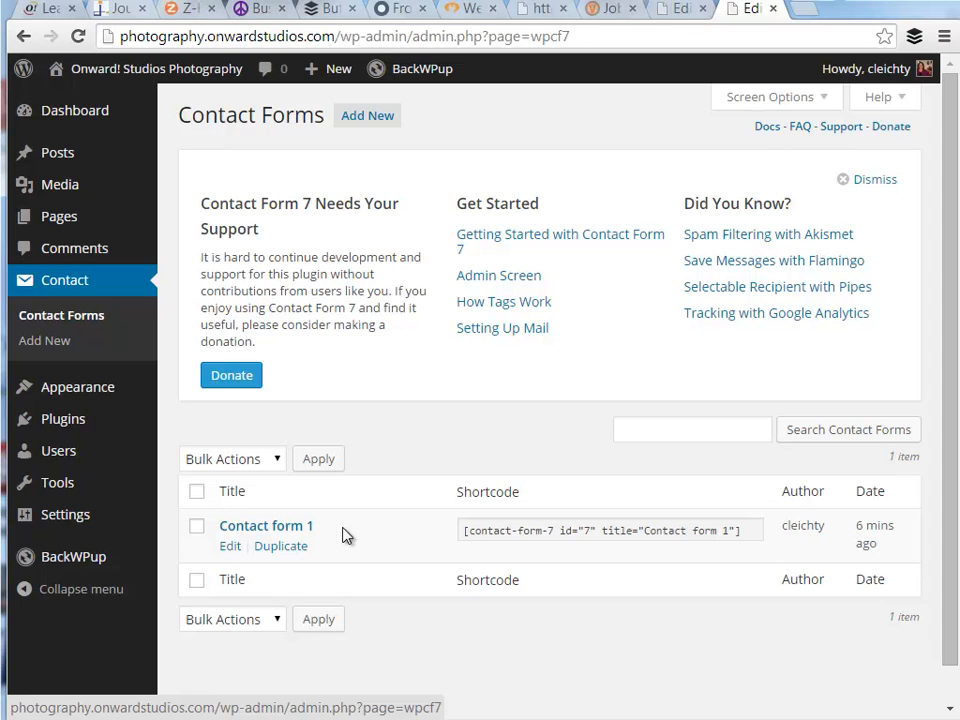
left_click(230, 549)
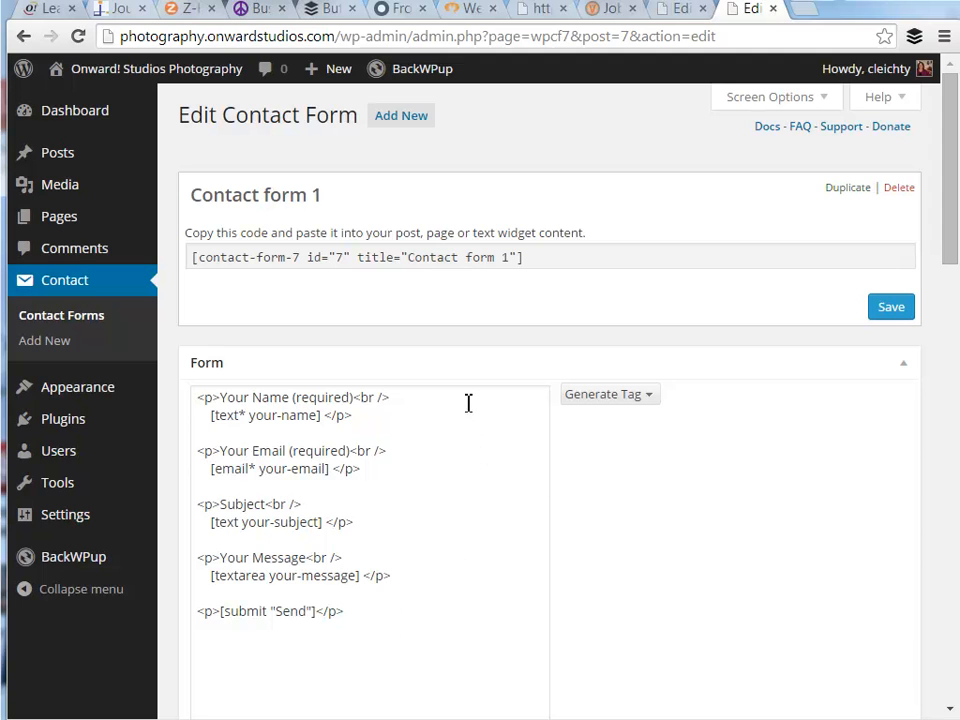
Step: Set the From field of the form's mail settings to "[your-name] <[your-email]>" and save the contact form
scroll(470, 440, "down", 5)
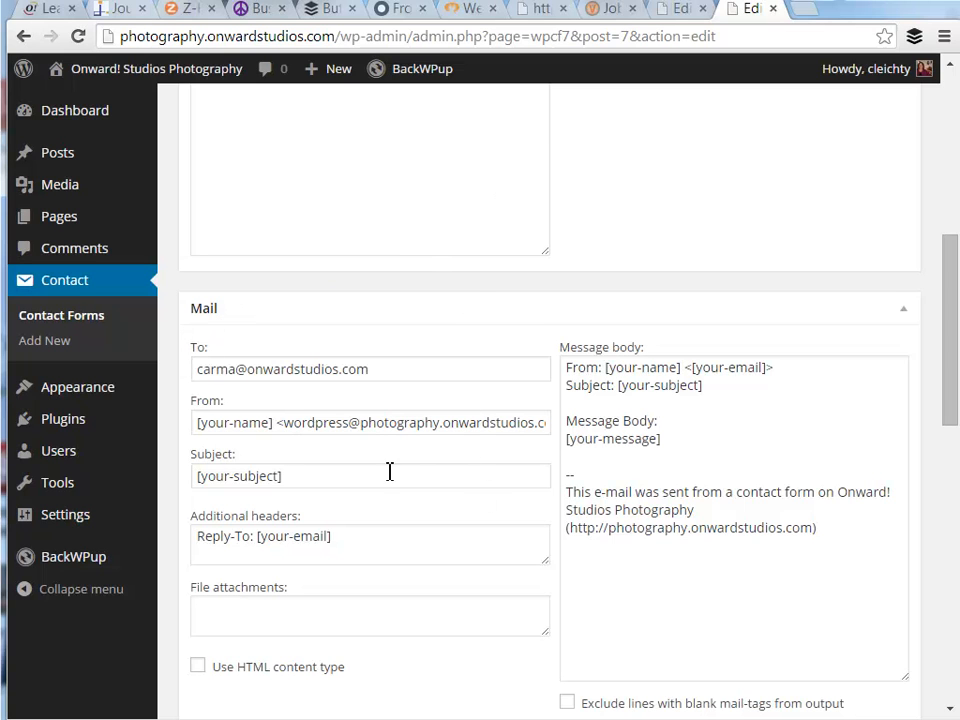
left_click_drag(281, 422, 556, 427)
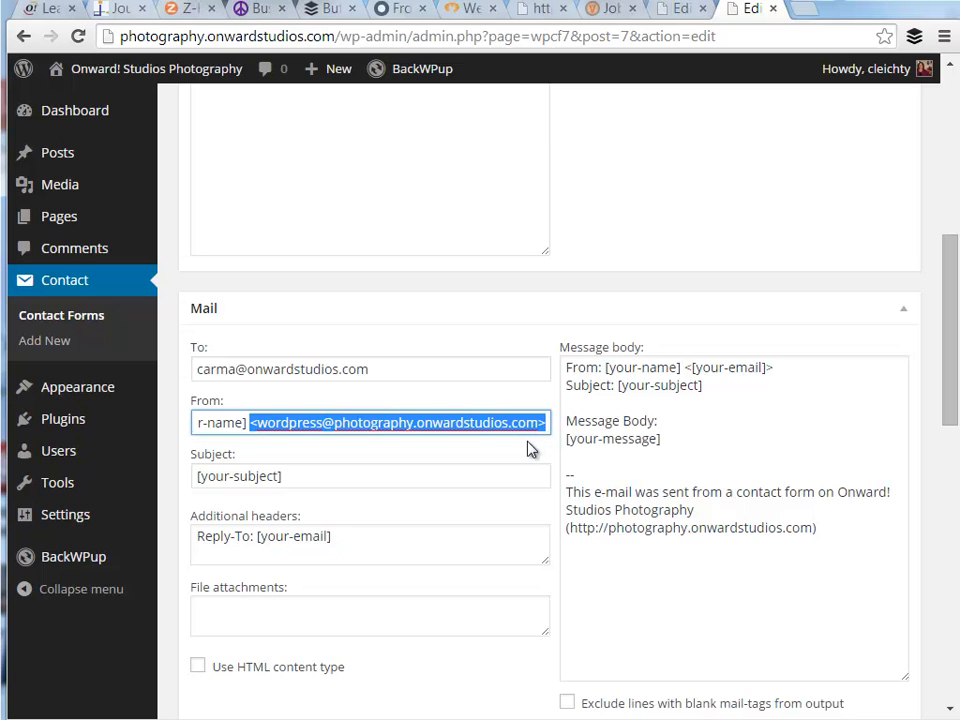
key("BackSpace")
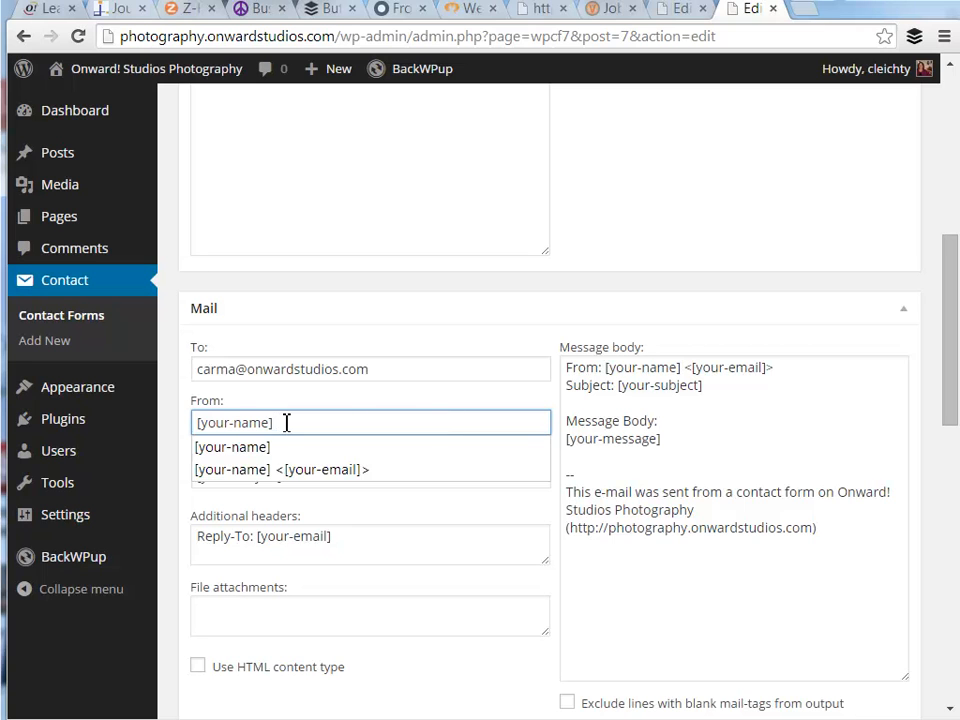
left_click(336, 469)
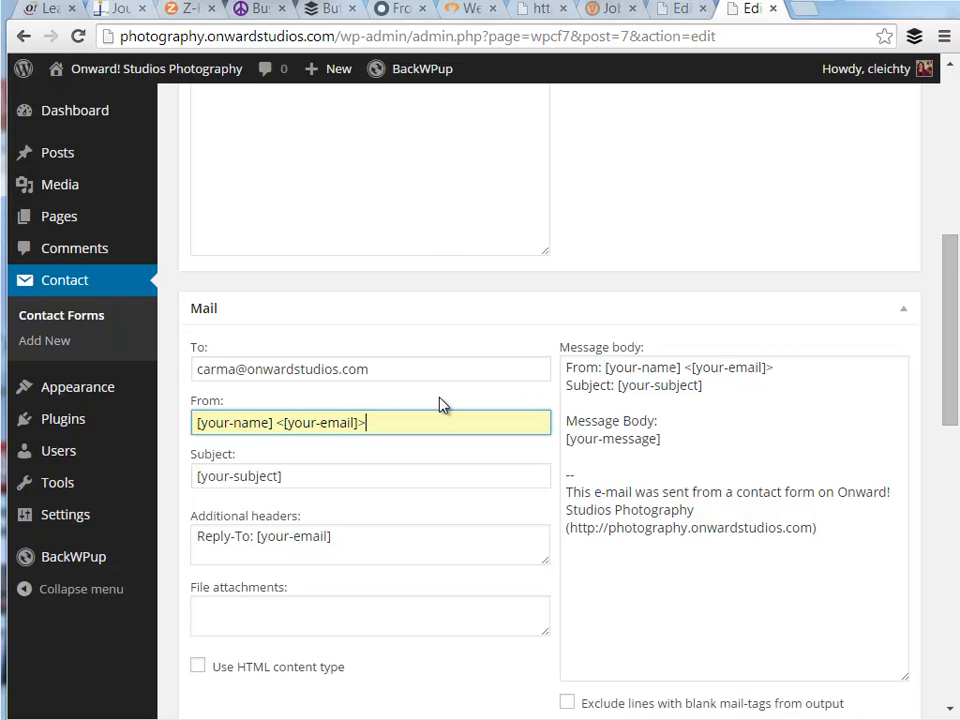
scroll(489, 530, "down", 5)
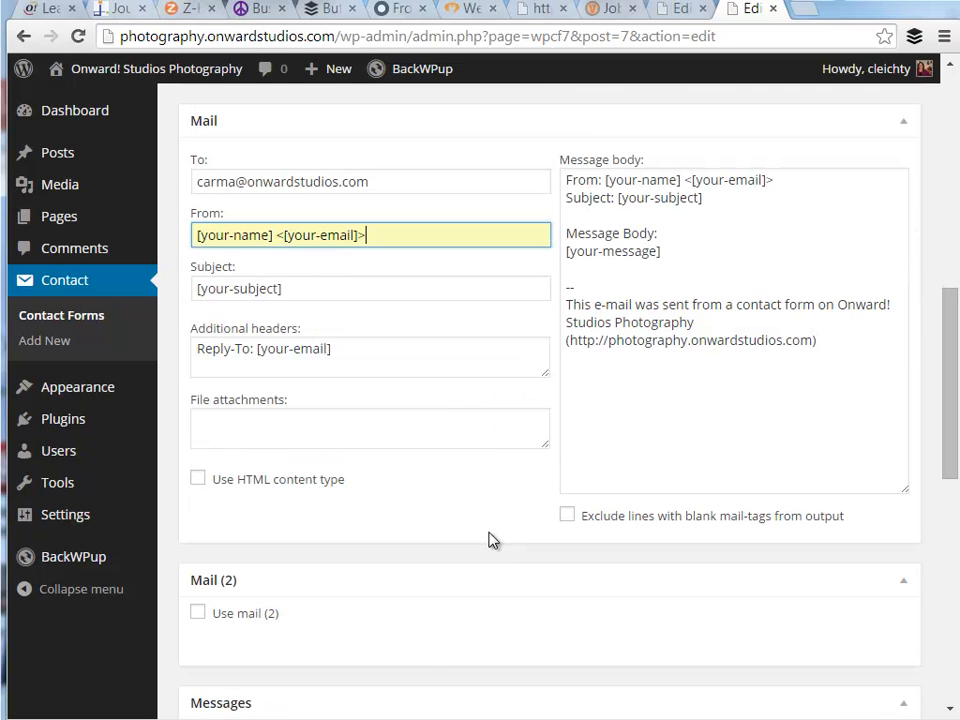
scroll(495, 538, "down", 4)
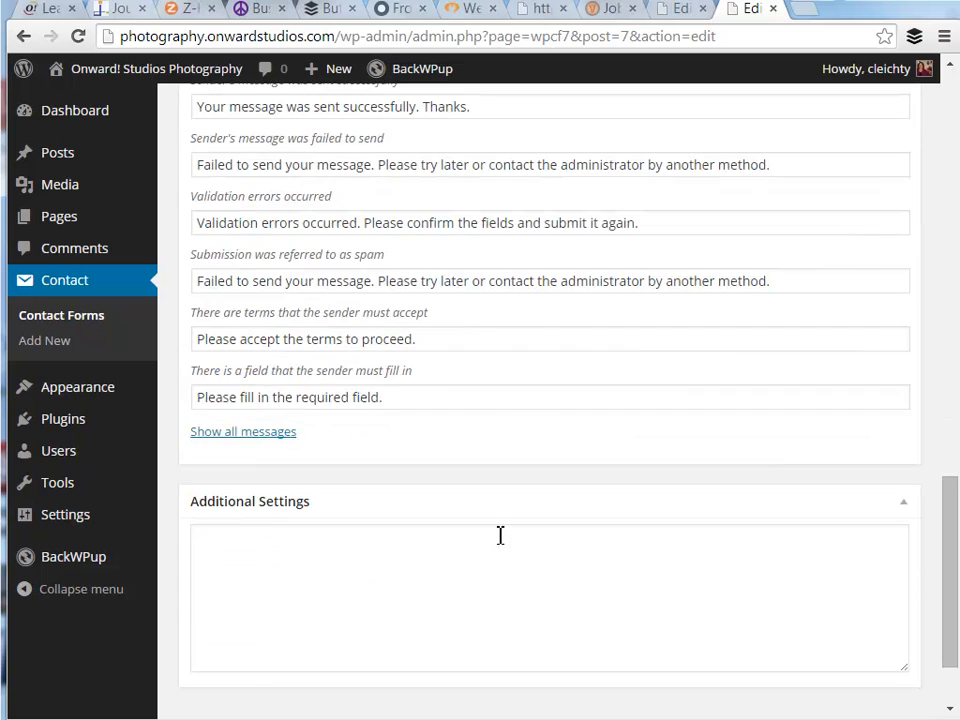
scroll(499, 536, "up", 15)
scroll(500, 535, "up", 1)
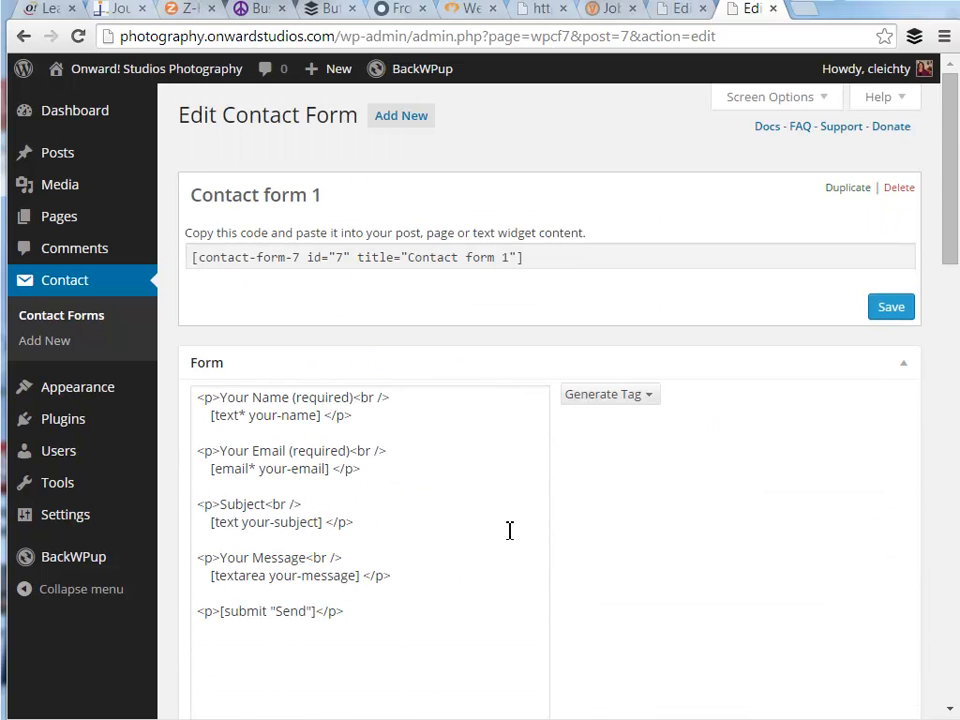
left_click(898, 318)
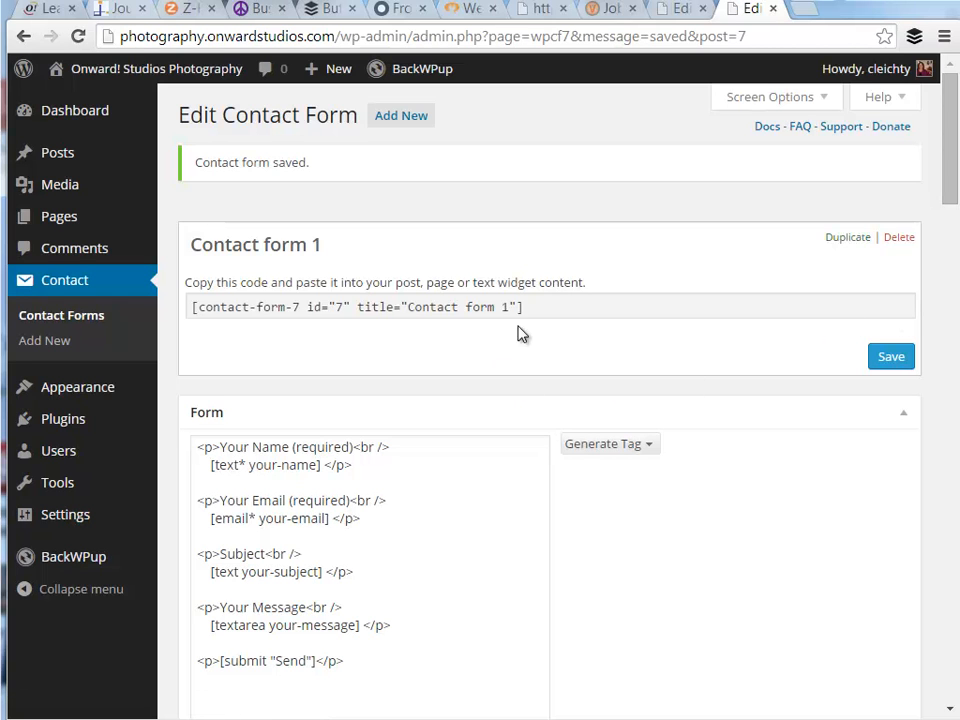
Step: Copy the shortcode of Contact form 1
left_click(491, 304)
key("ctrl+c")
left_click_drag(491, 304, 565, 308)
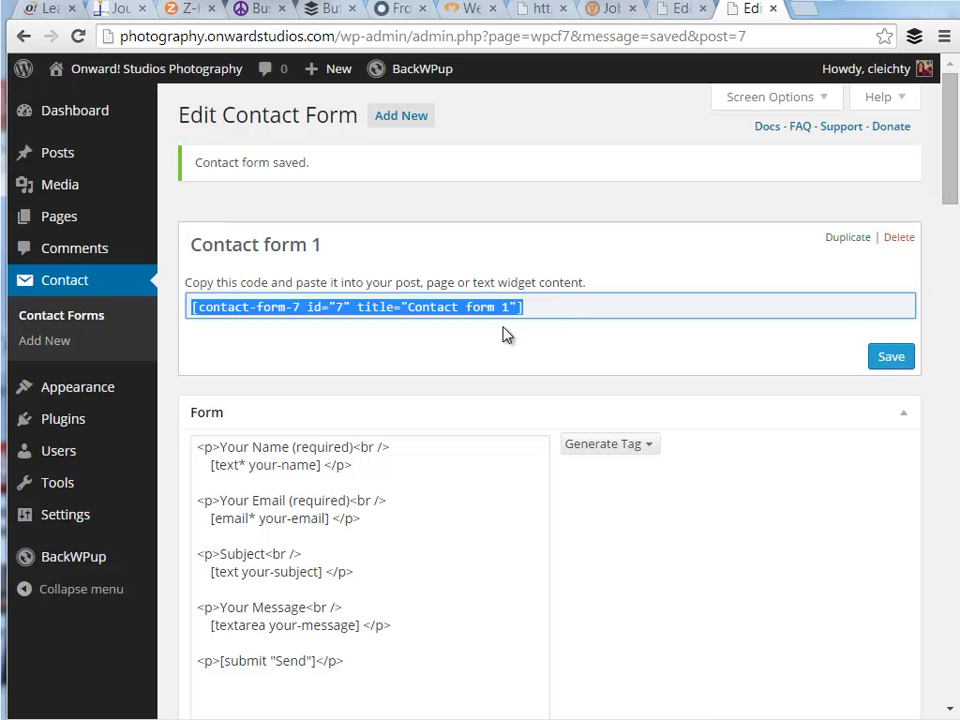
Step: In the Contact page's body, write "Please enter the information below to contact us." and paste the form's shortcode on a new line below
left_click(680, 9)
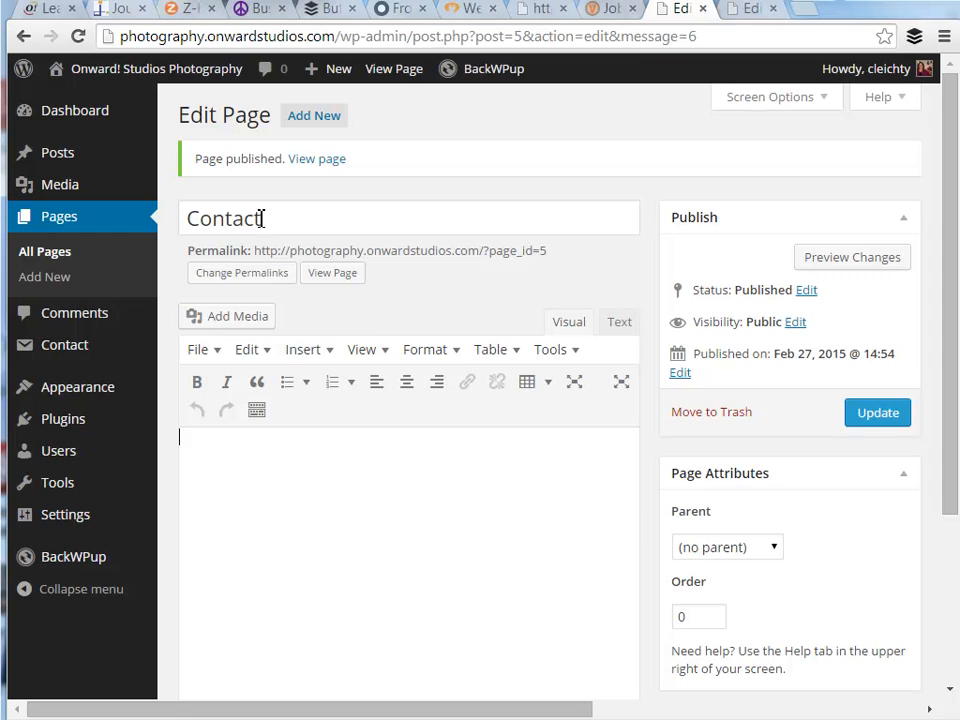
left_click(257, 462)
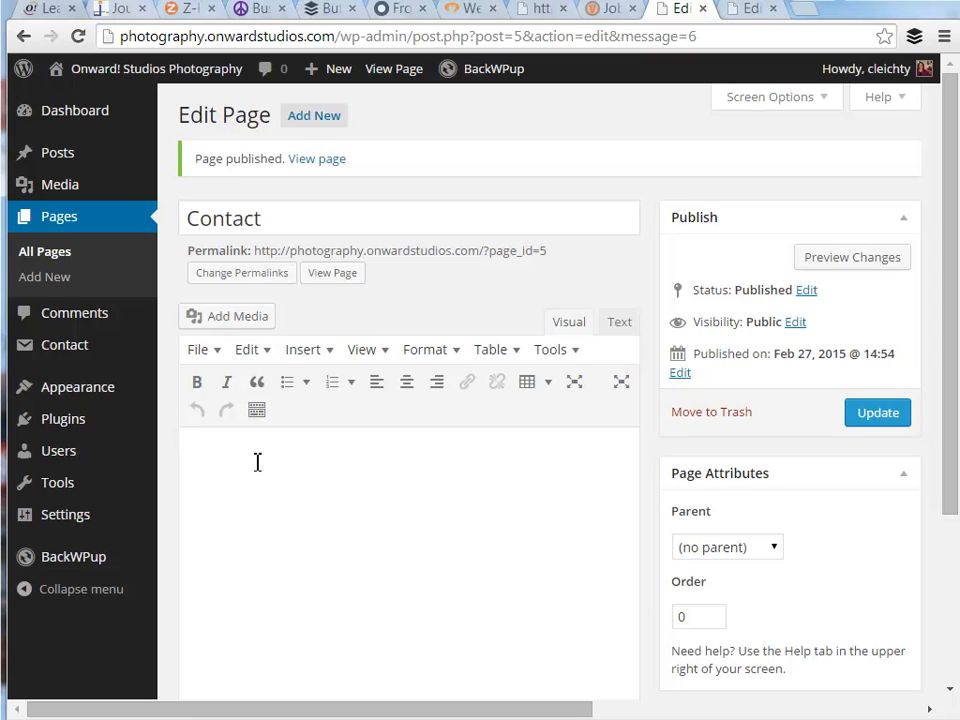
type("Please enter the information bel")
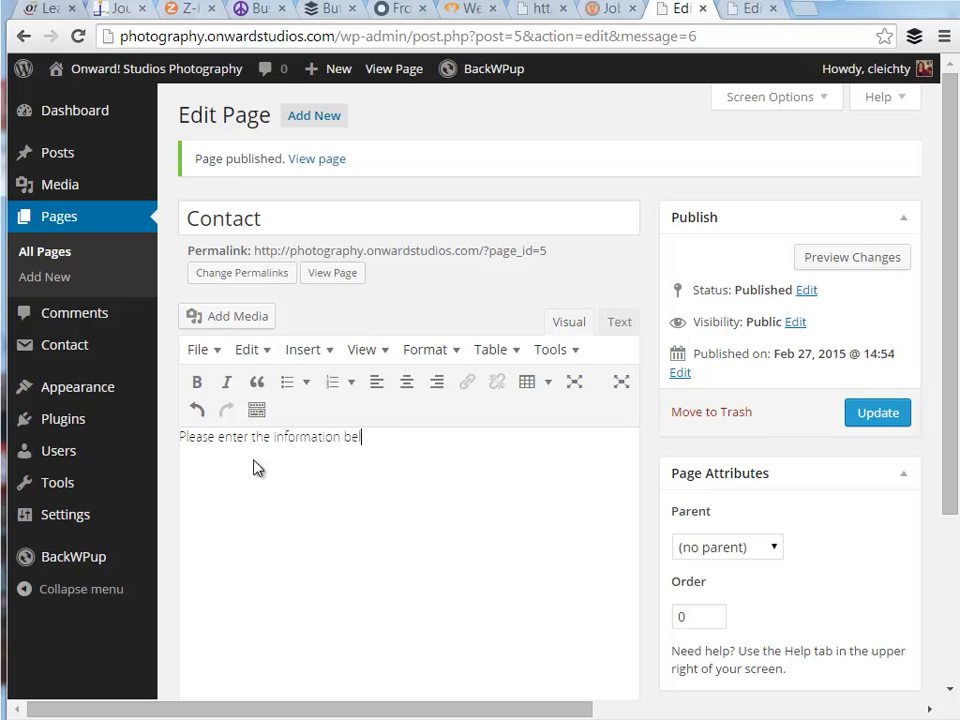
type("ow to contact us.")
key("Return")
key("ctrl+v")
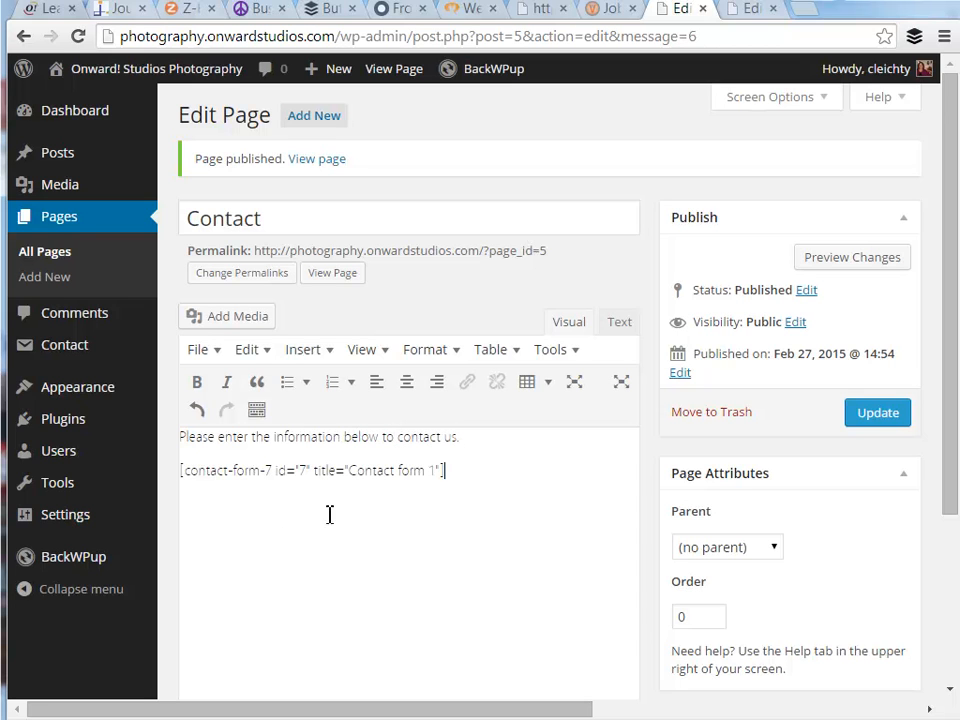
Step: Update the published Contact page with the new intro sentence and shortcode
left_click_drag(480, 436, 157, 427)
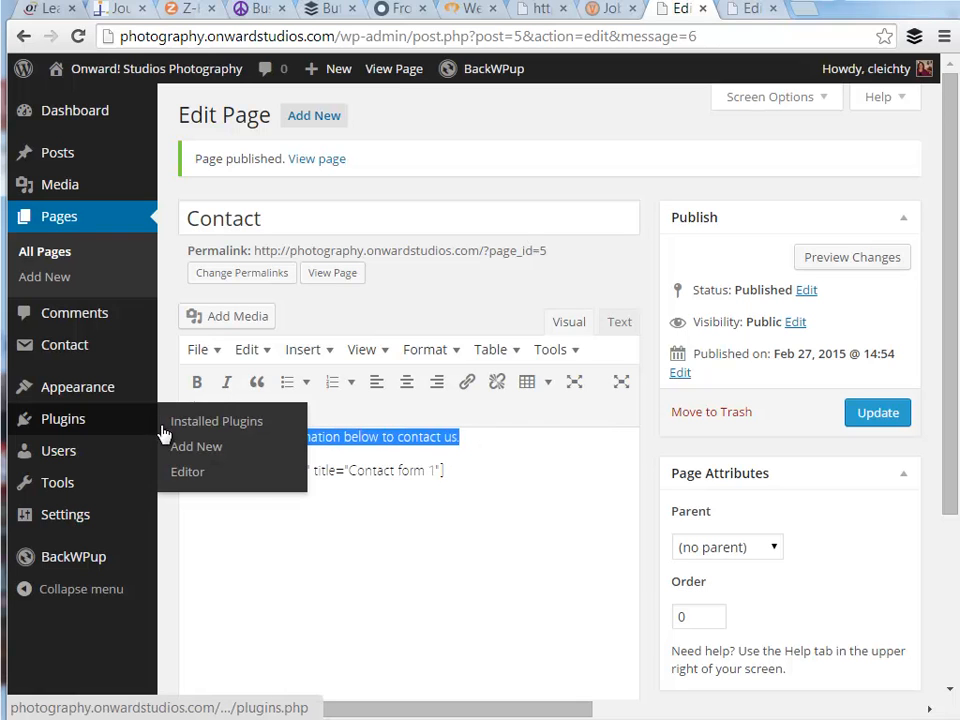
left_click(486, 444)
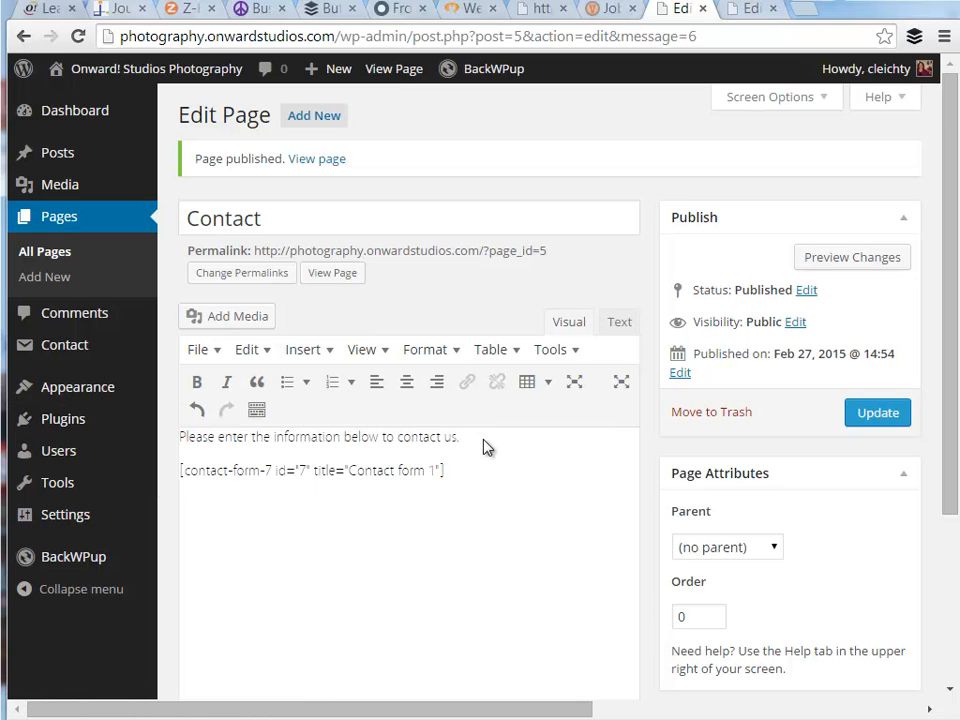
left_click(866, 415)
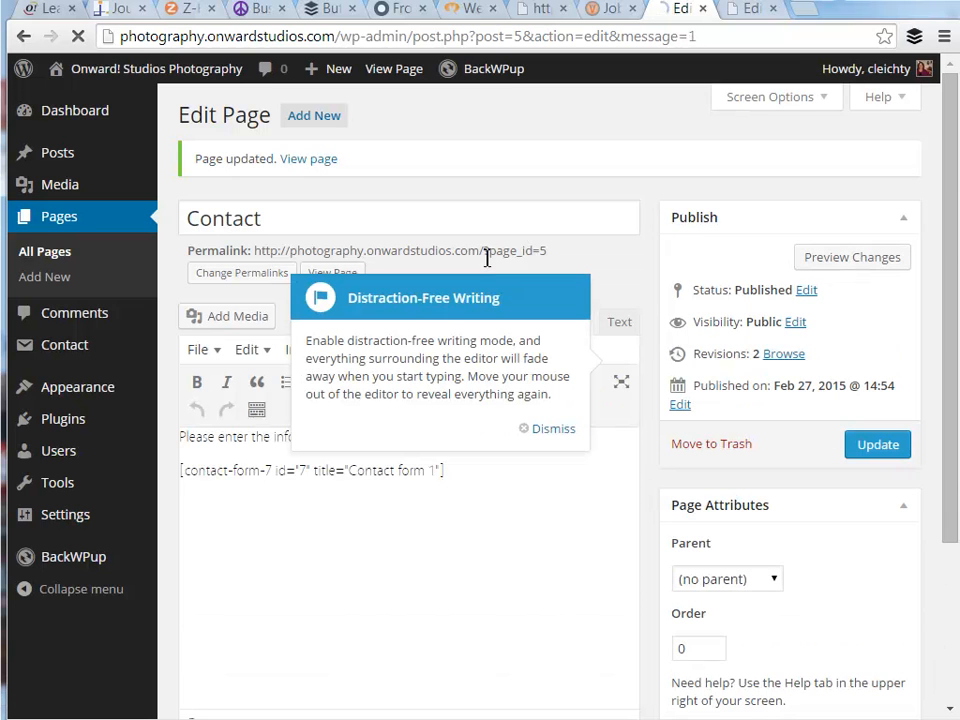
Step: Preview the Contact page and examine the embedded contact form
left_click(851, 265)
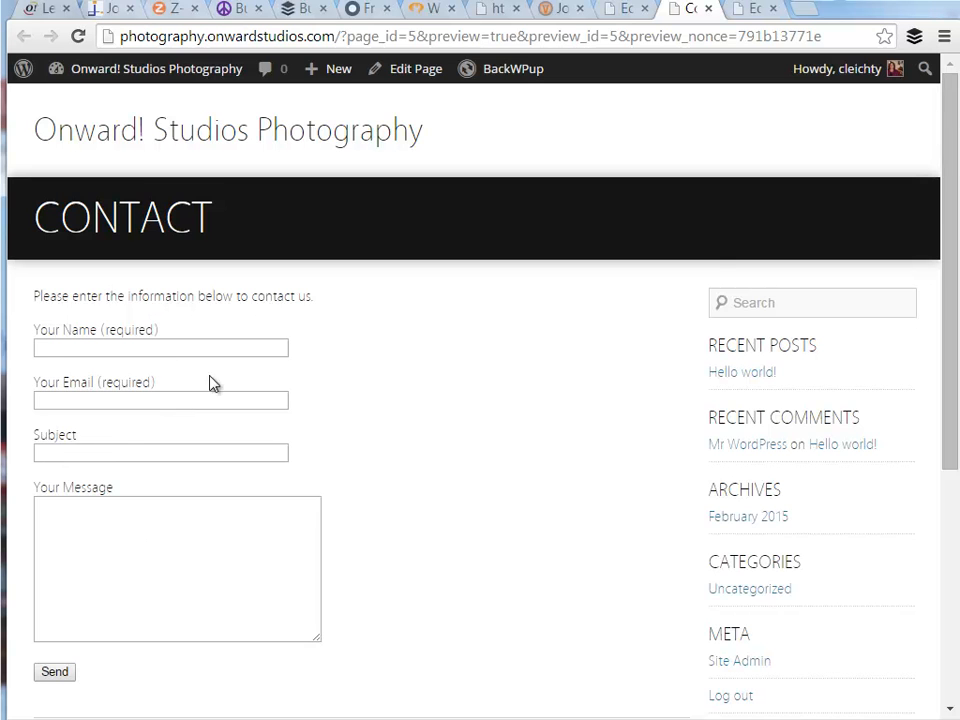
scroll(340, 575, "down", 1)
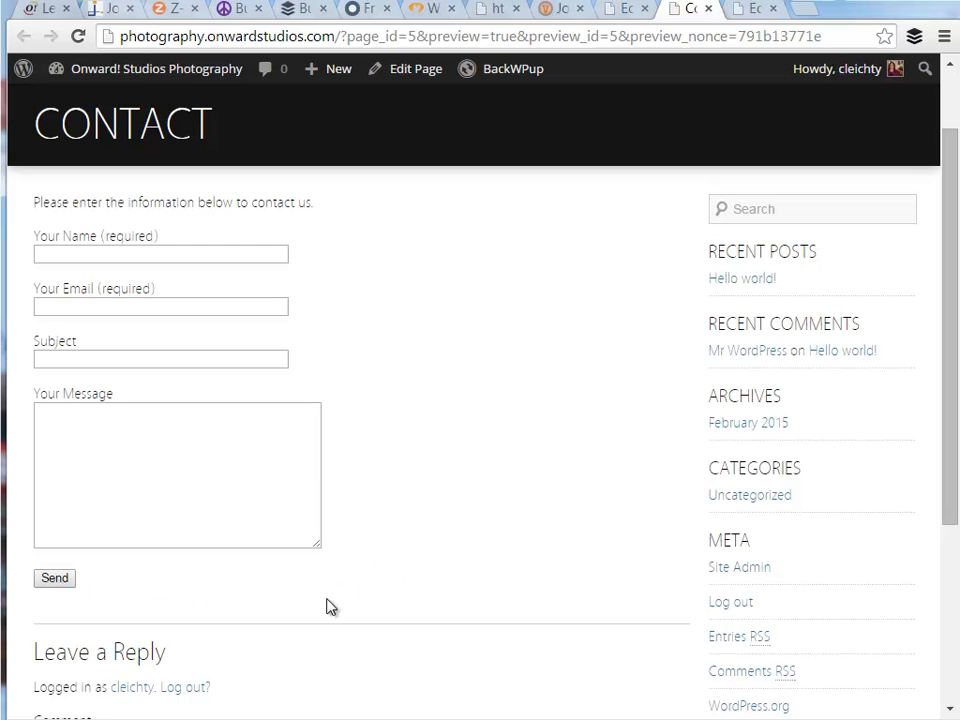
scroll(563, 440, "up", 1)
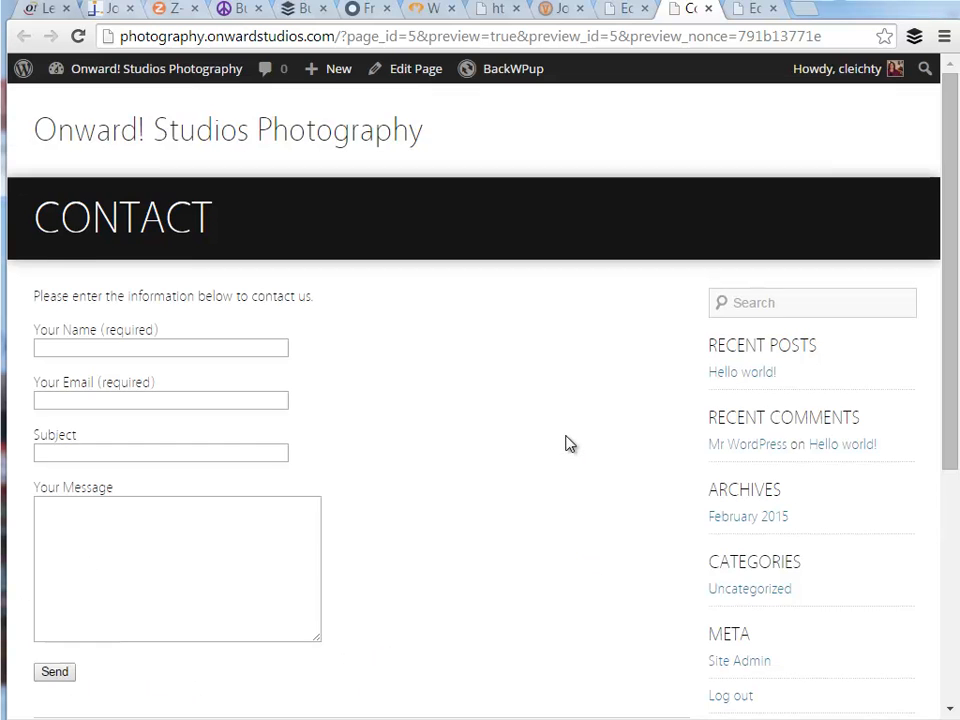
scroll(565, 444, "down", 1)
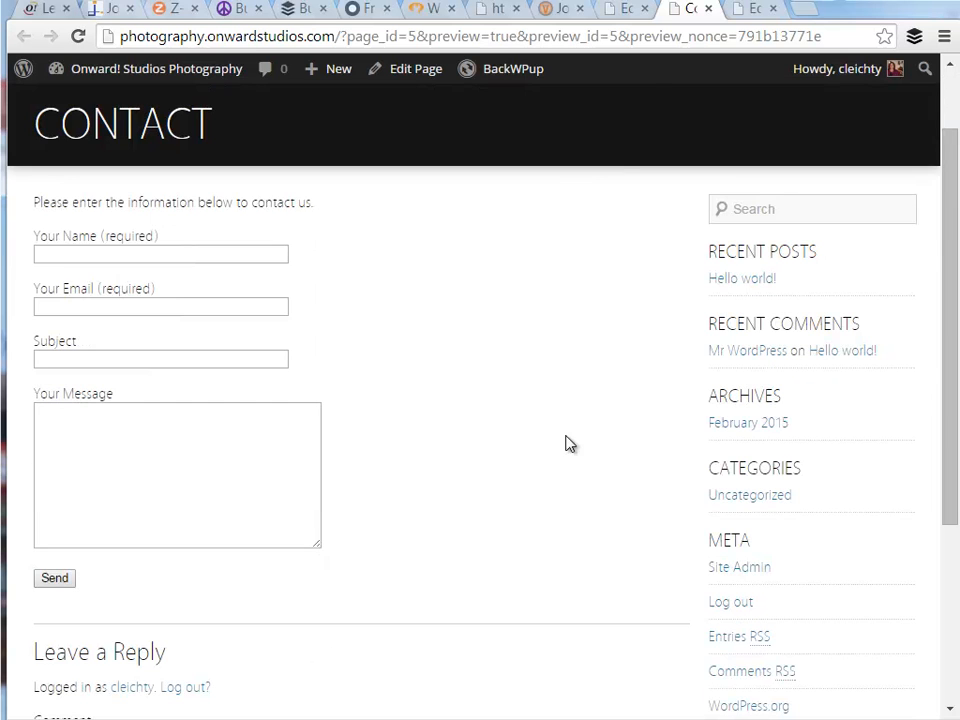
Step: Dismiss the Distraction-Free Writing tip in the Contact page editor and return to the page preview
left_click(629, 12)
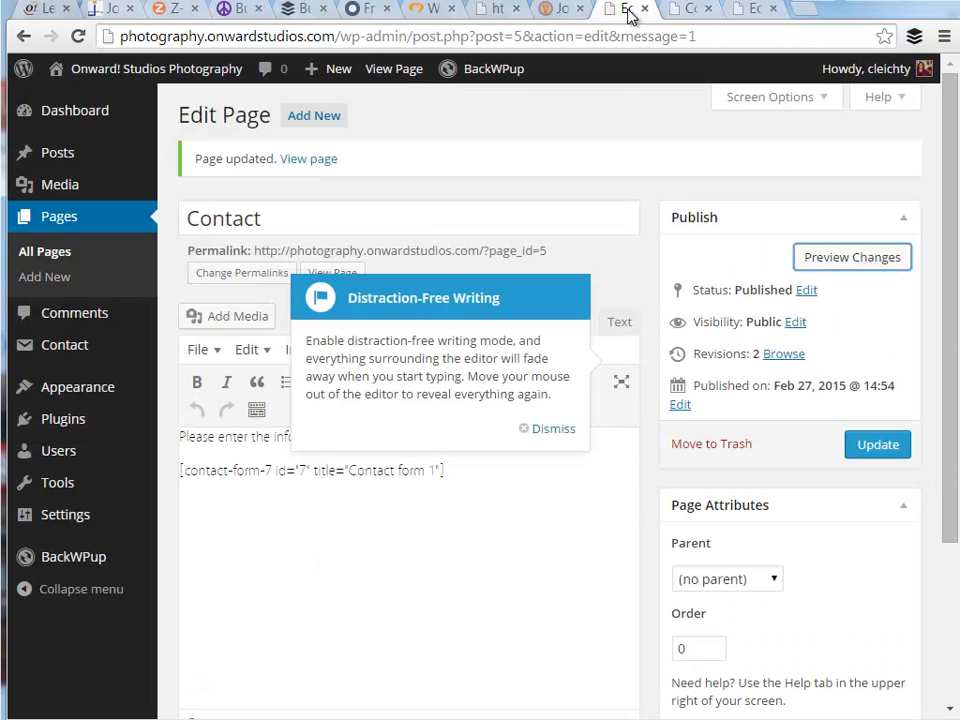
left_click(551, 430)
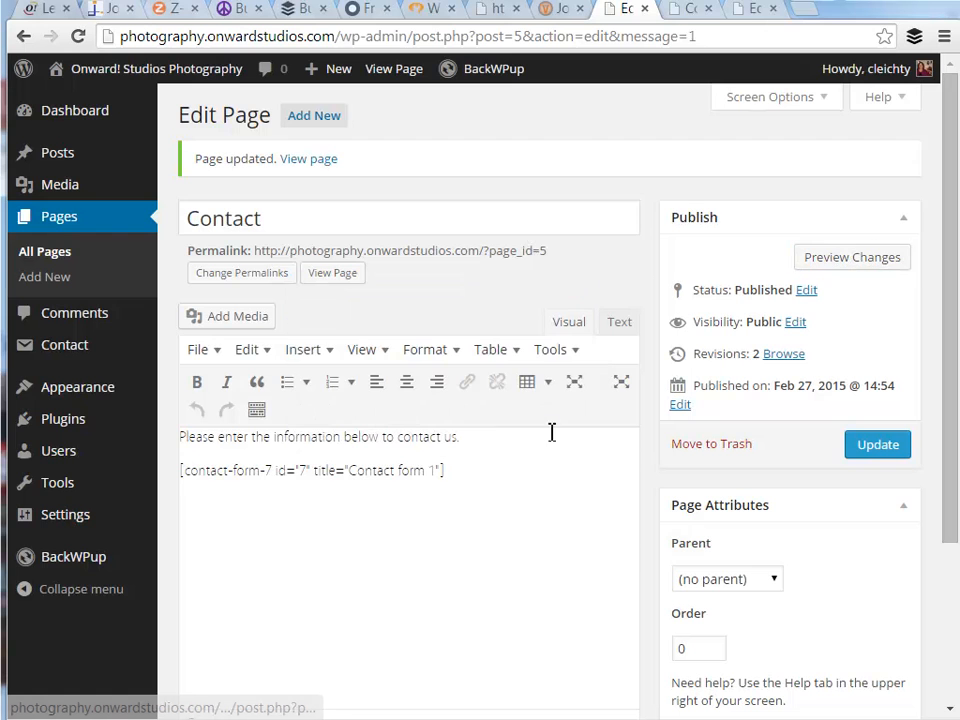
left_click(692, 12)
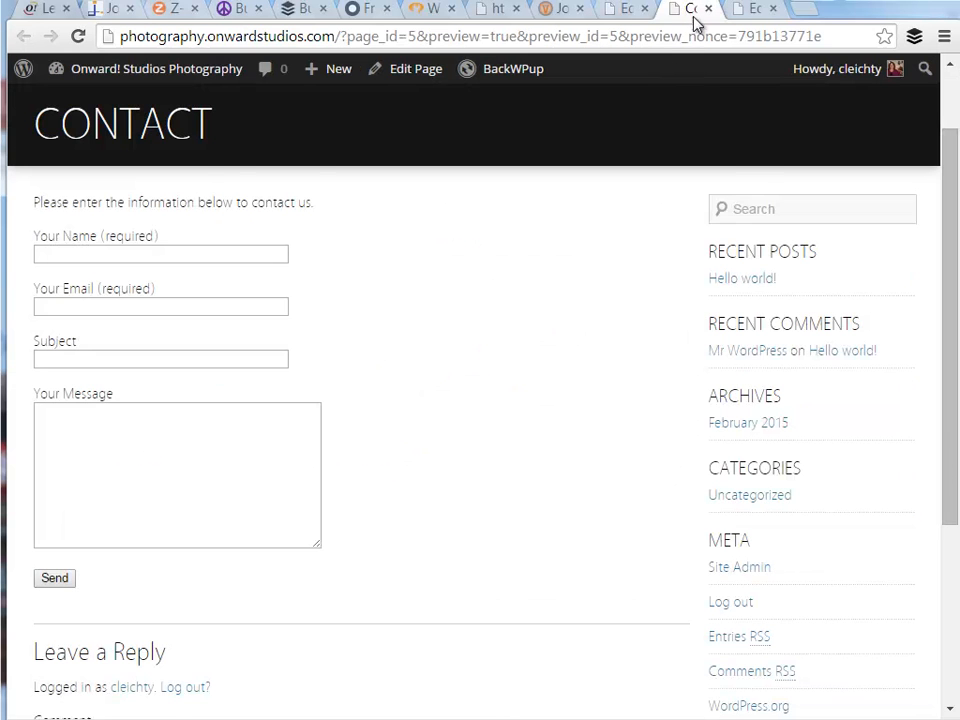
Step: In the contact form's template, duplicate the Your Email block directly below the original
left_click(758, 12)
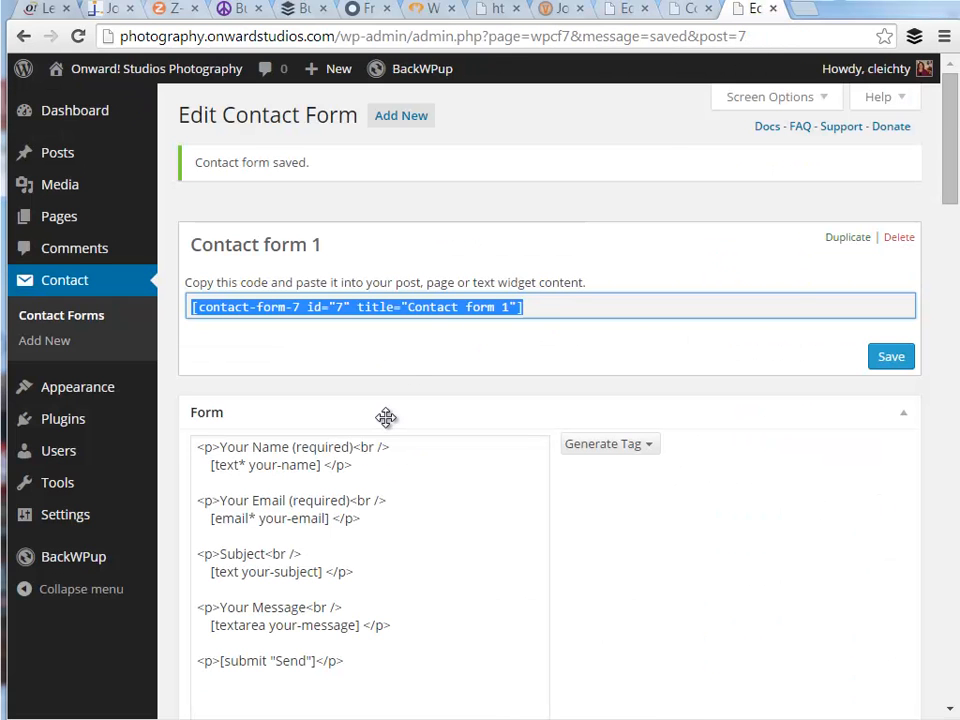
left_click(369, 519)
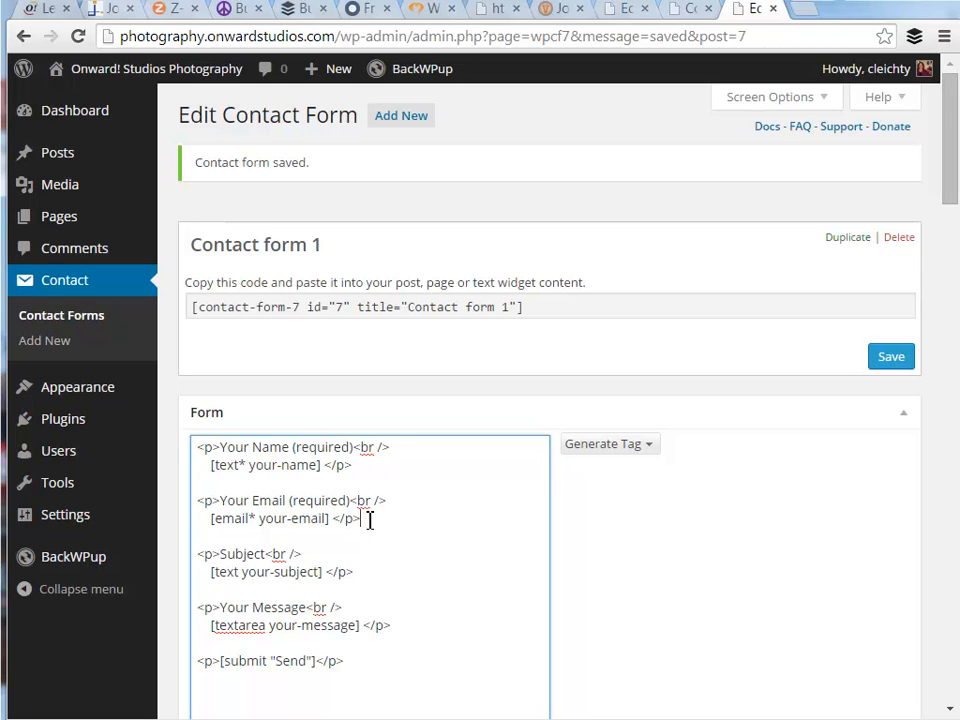
left_click_drag(369, 519, 183, 510)
key("ctrl+c")
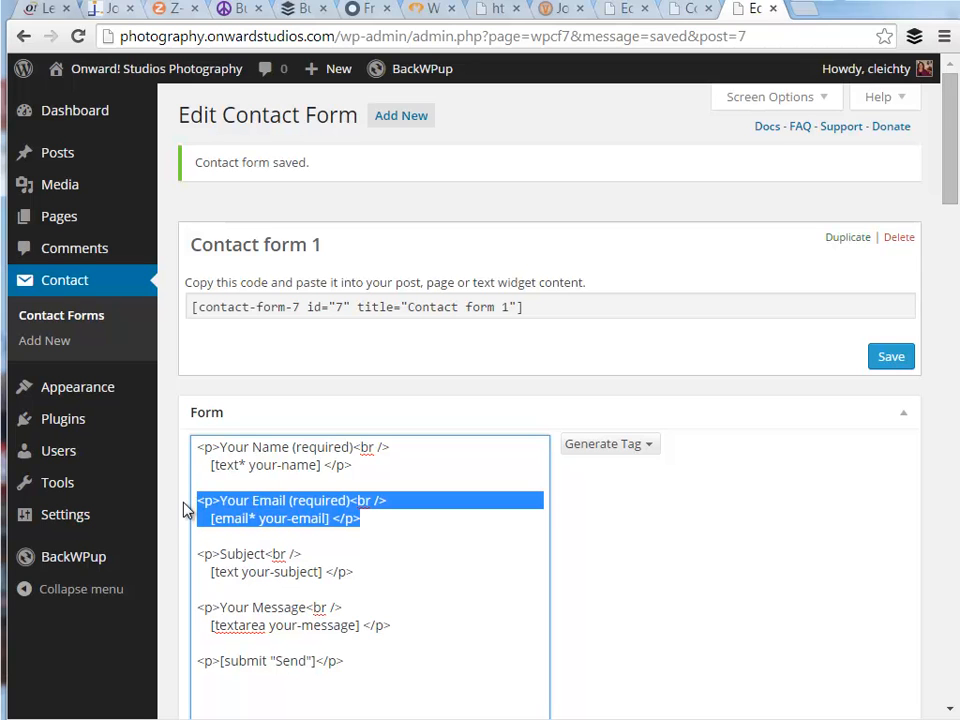
key("Left")
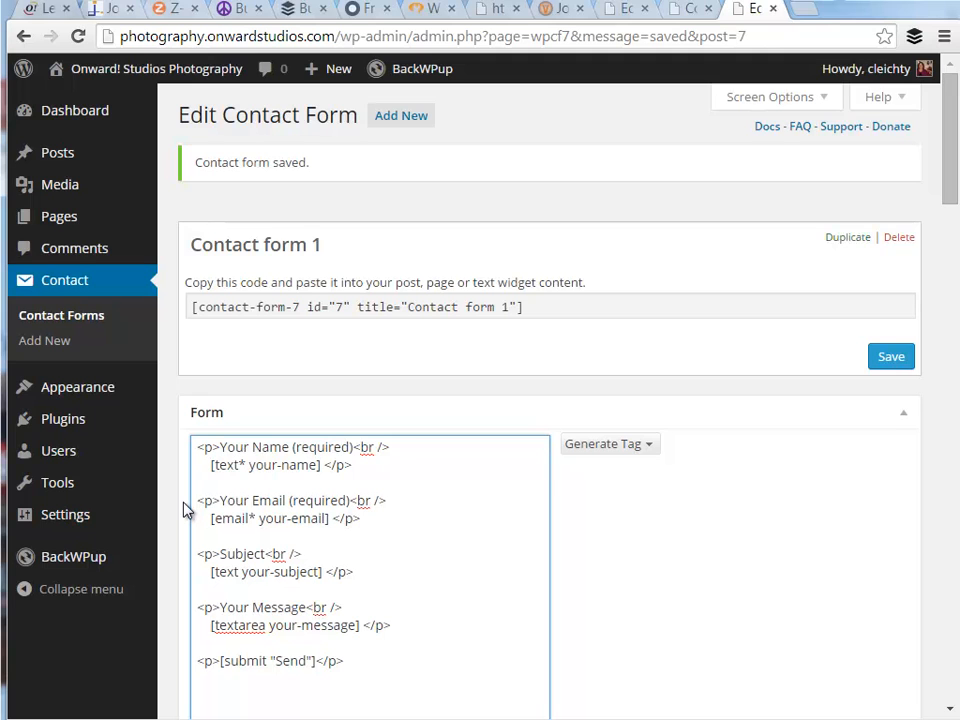
key("Return")
key("Return")
key("ctrl+v")
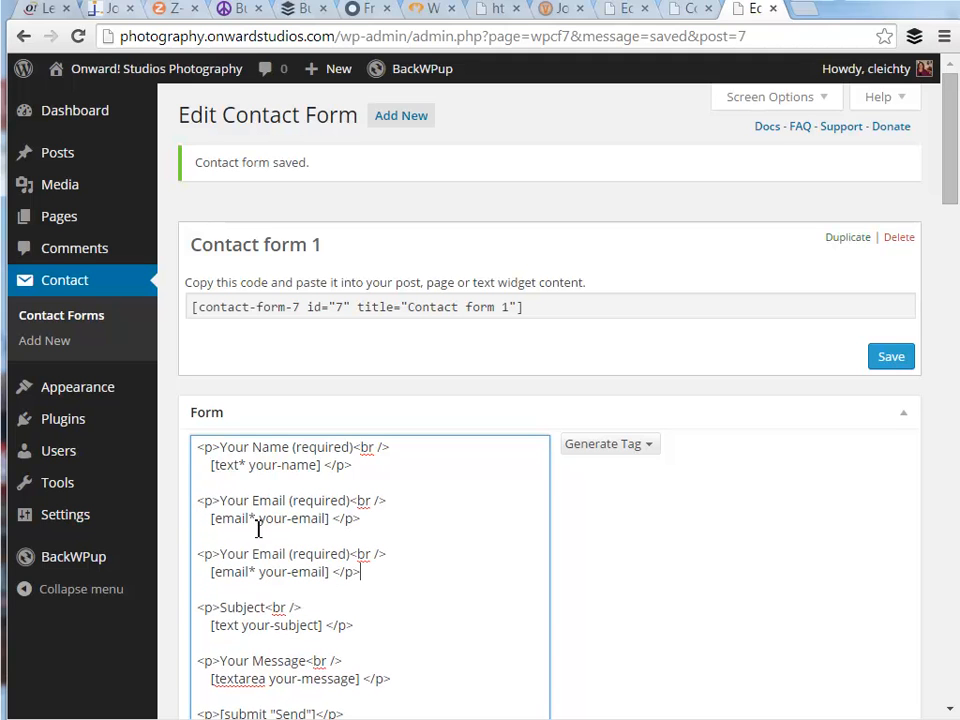
Step: Change the label of the duplicated email block to "Your Telephone" and remove its "(required)" marker
left_click_drag(288, 553, 255, 549)
type("Telephone")
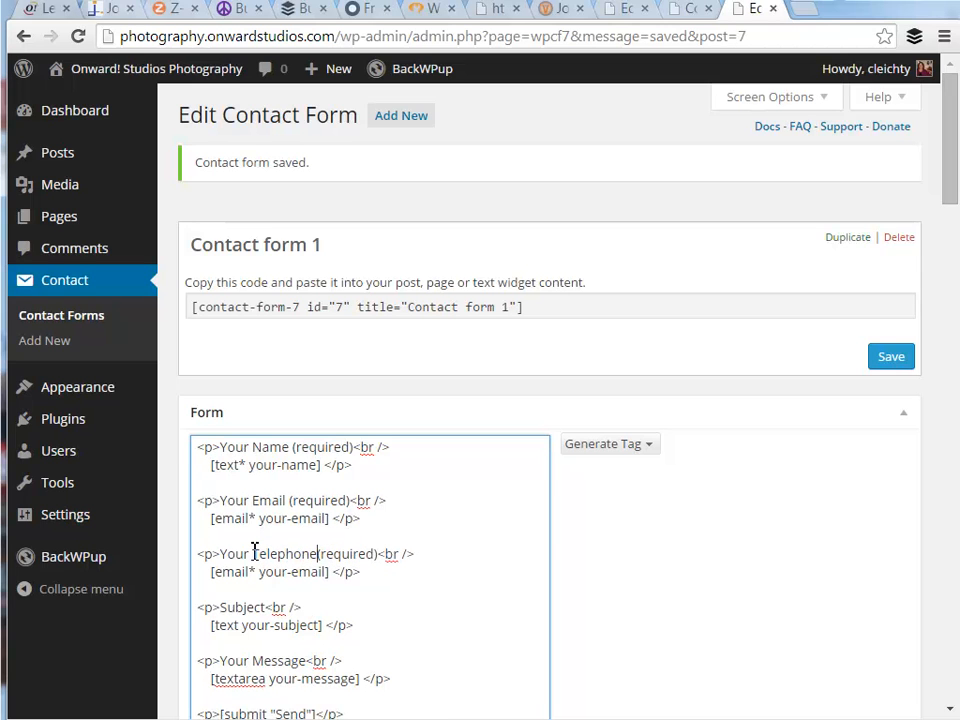
key("Delete")
key("Delete")
key("Delete")
key("Delete")
key("Delete")
key("Delete")
key("Delete")
key("Delete")
key("Delete")
key("Delete")
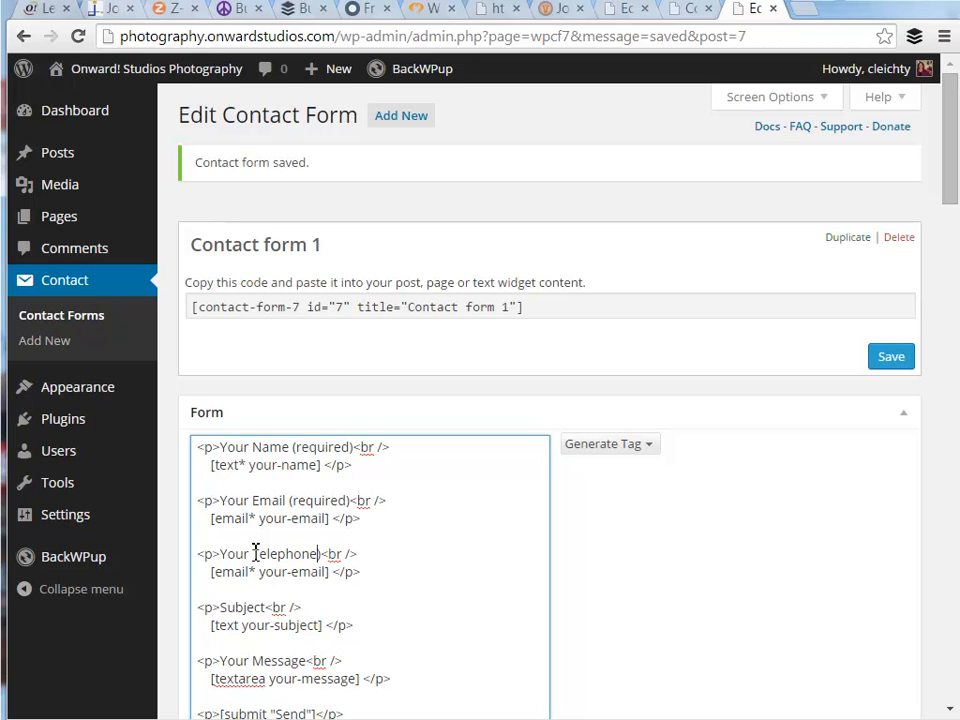
key("Delete")
Step: Generate an optional telephone number tag and replace the email tag under "Your Telephone" in the form template with [tel tel-613]
left_click_drag(329, 572, 211, 574)
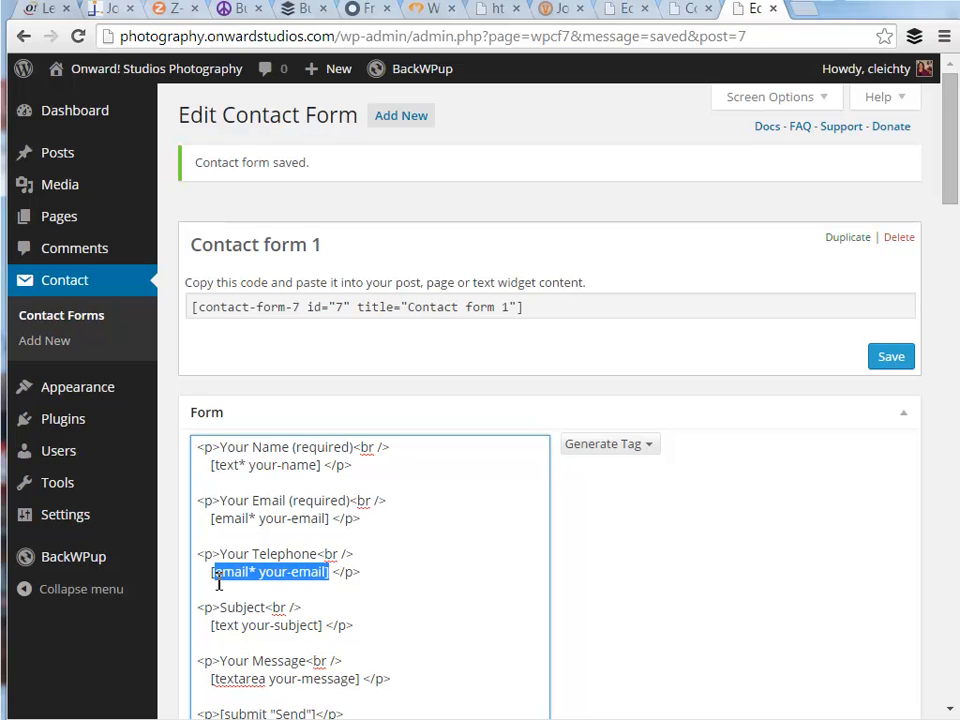
left_click(623, 444)
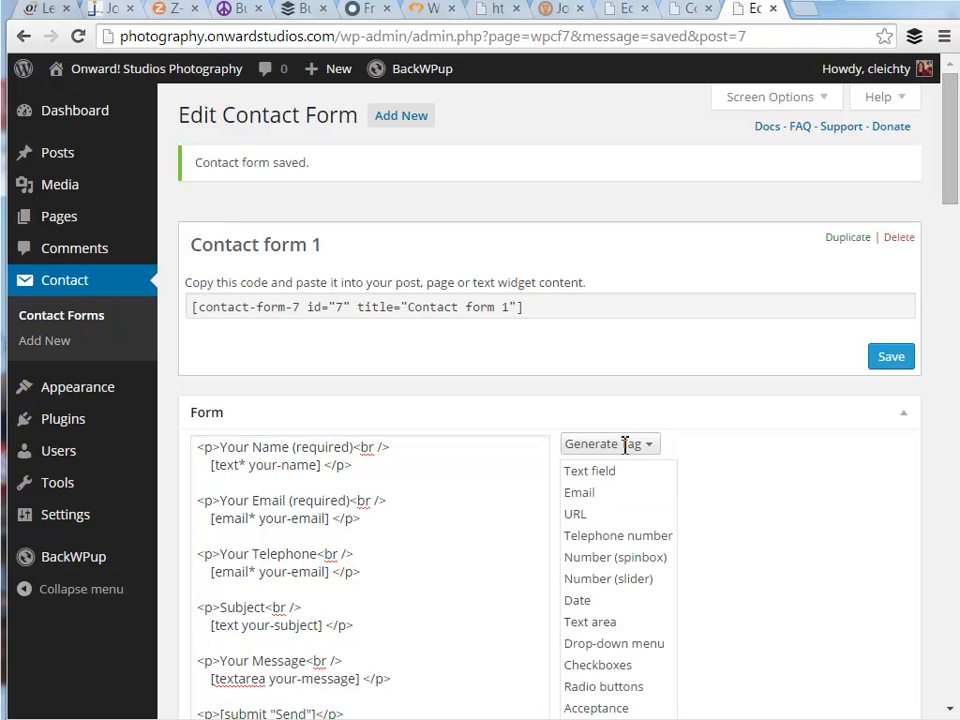
left_click(640, 537)
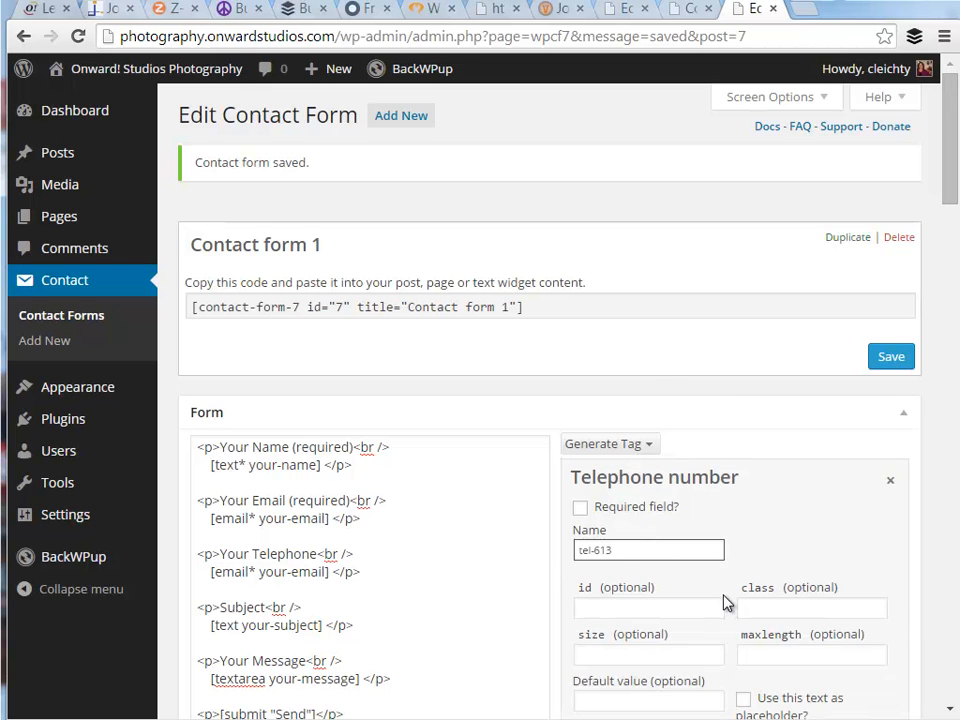
scroll(728, 602, "down", 1)
scroll(728, 602, "down", 1)
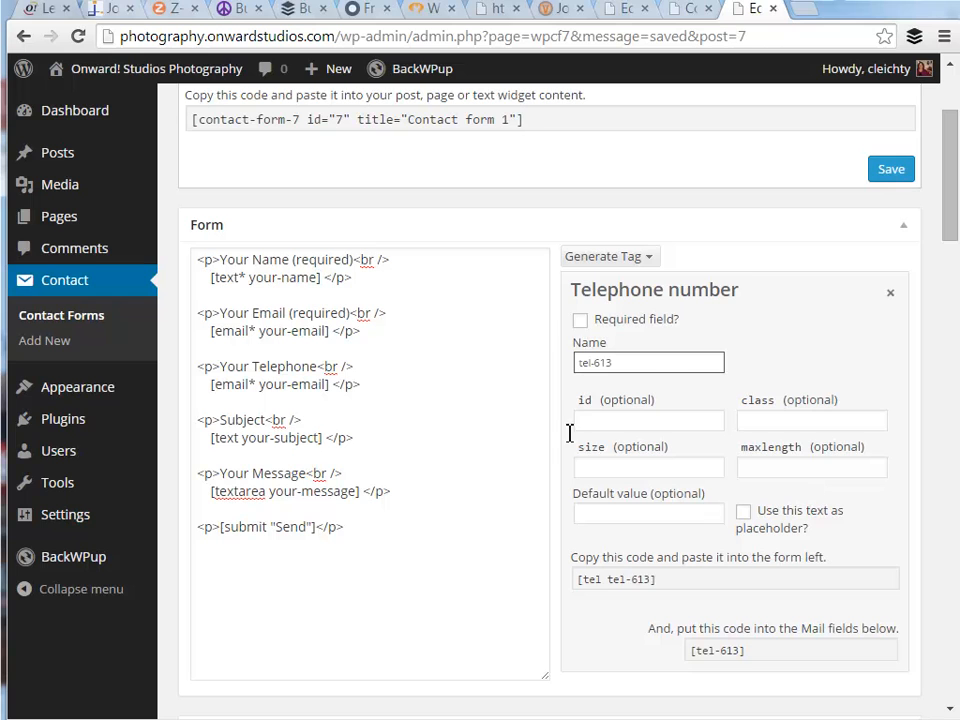
left_click(668, 588)
key("ctrl+c")
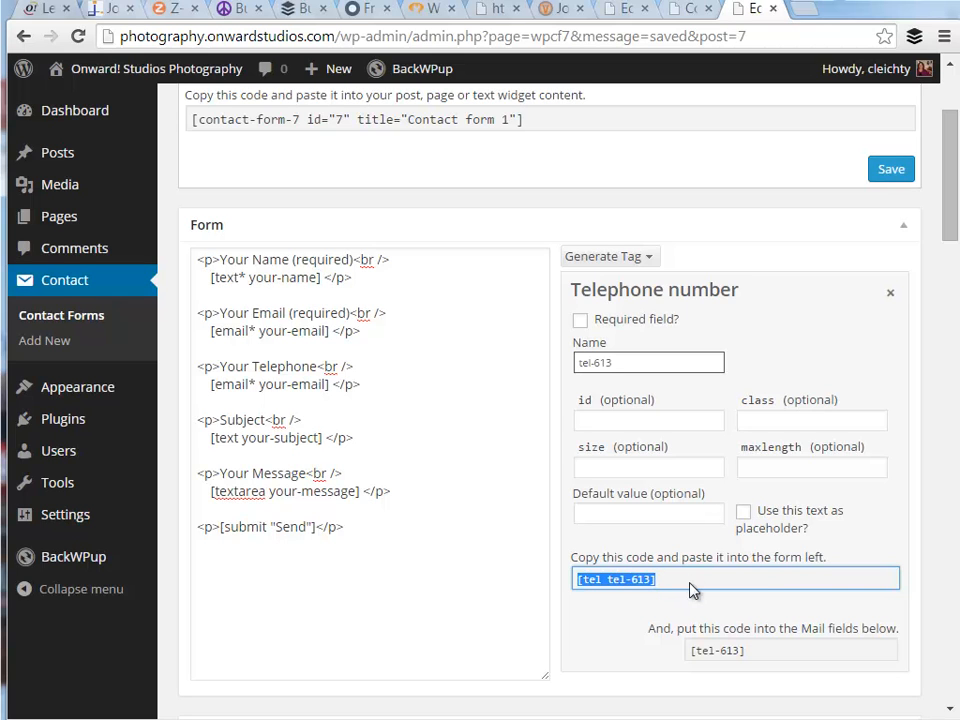
left_click_drag(330, 386, 215, 391)
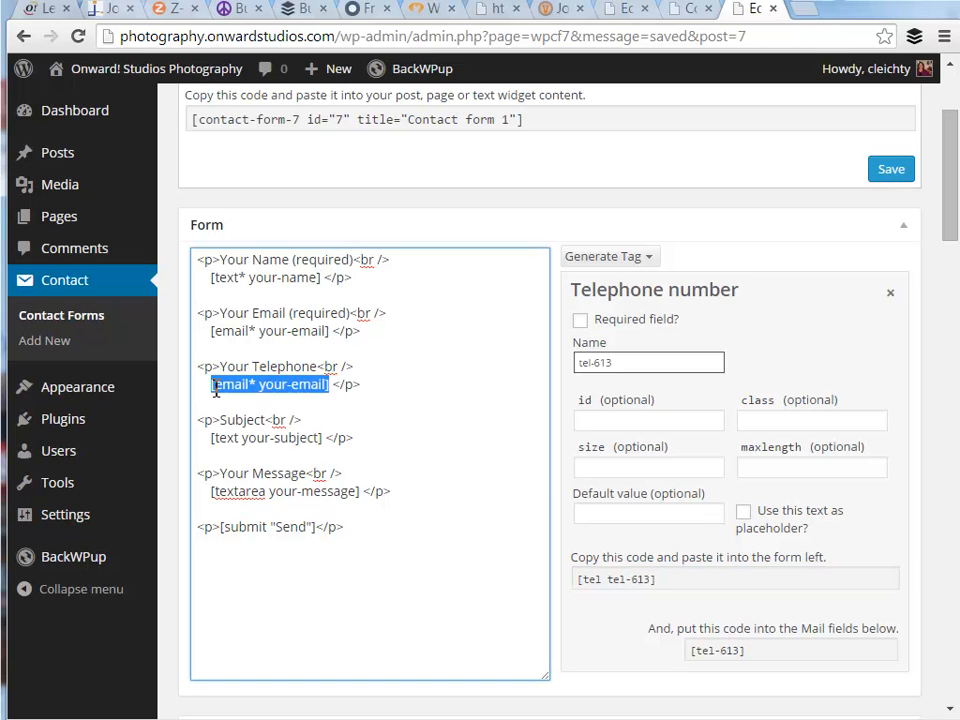
key("ctrl+v")
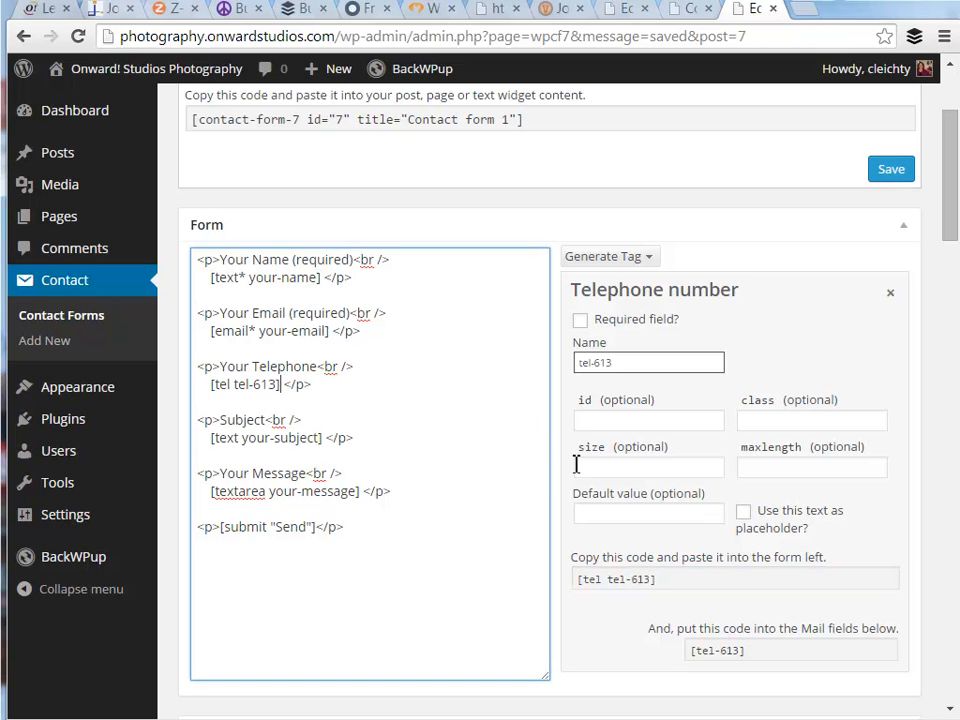
Step: Add the line "Telephone: [tel-613]" under "Message Body:" in the mail message body and save the contact form
scroll(790, 592, "down", 1)
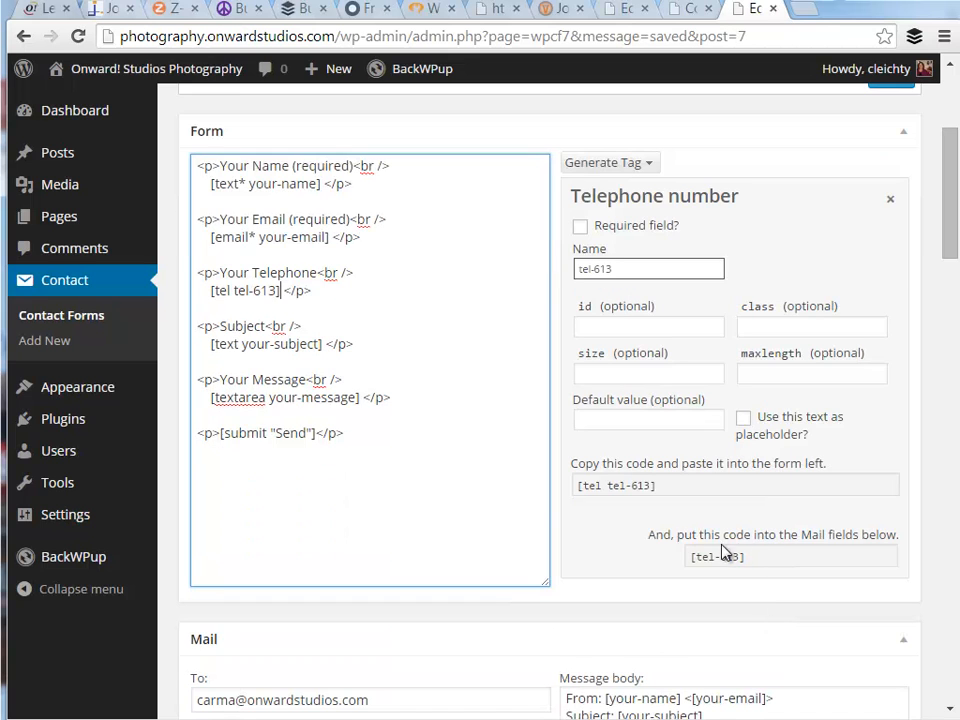
left_click(752, 566)
key("ctrl+c")
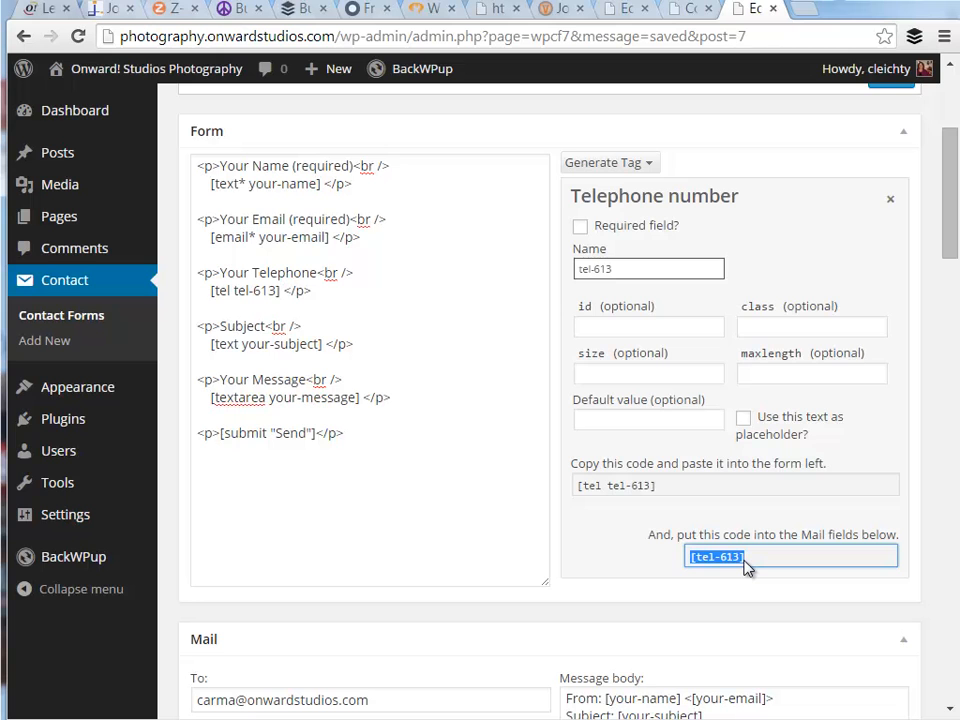
scroll(771, 583, "down", 4)
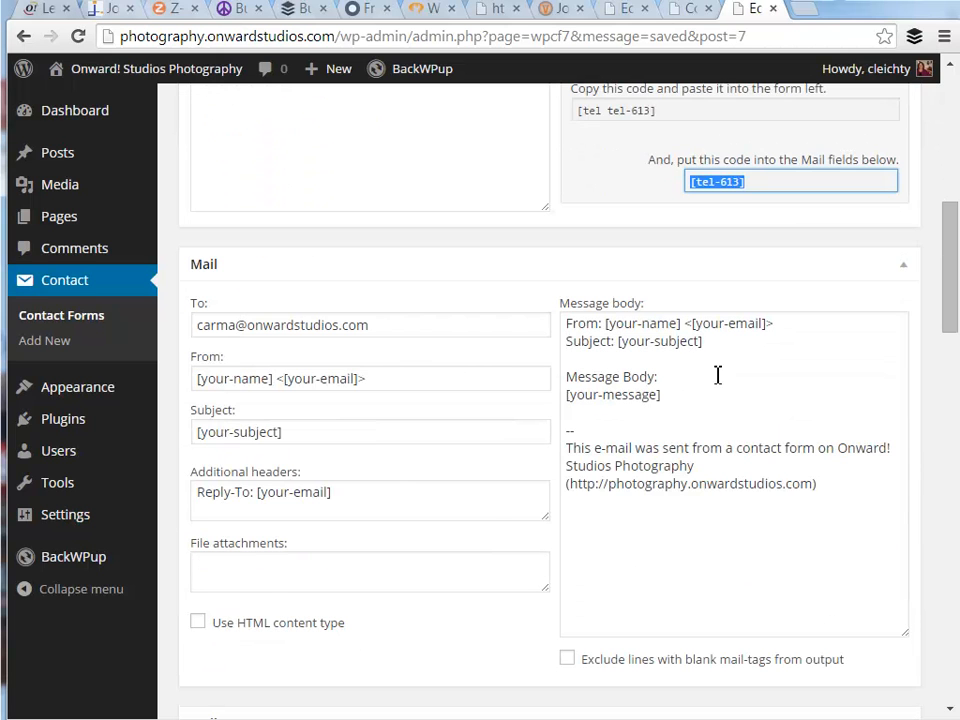
left_click(674, 381)
key("Return")
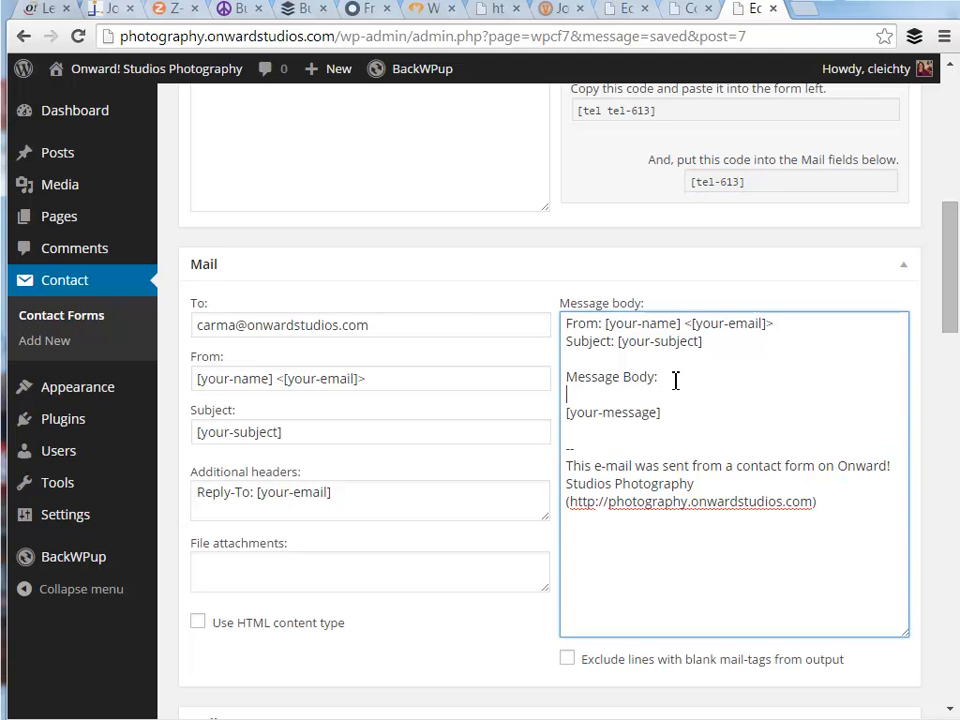
type("Telephone:")
key("ctrl+v")
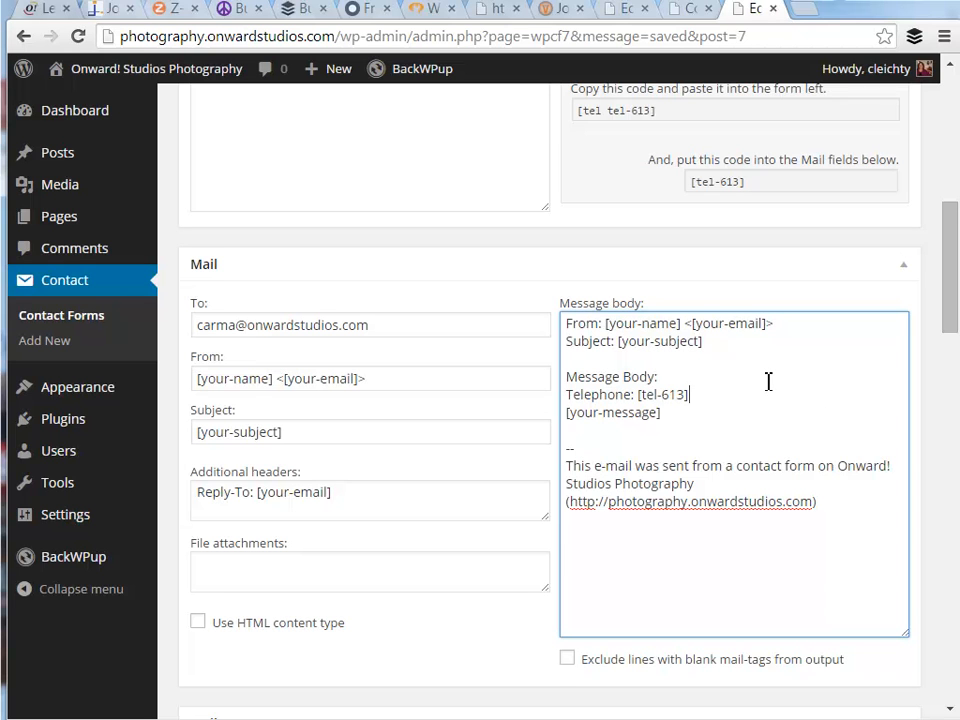
scroll(771, 375, "up", 8)
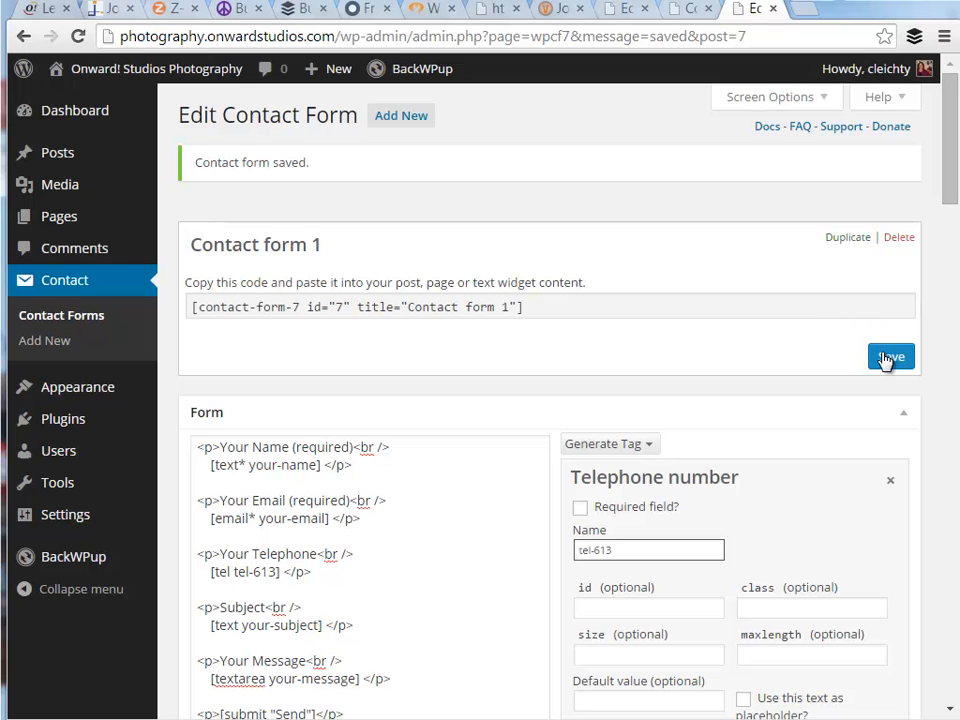
left_click(885, 358)
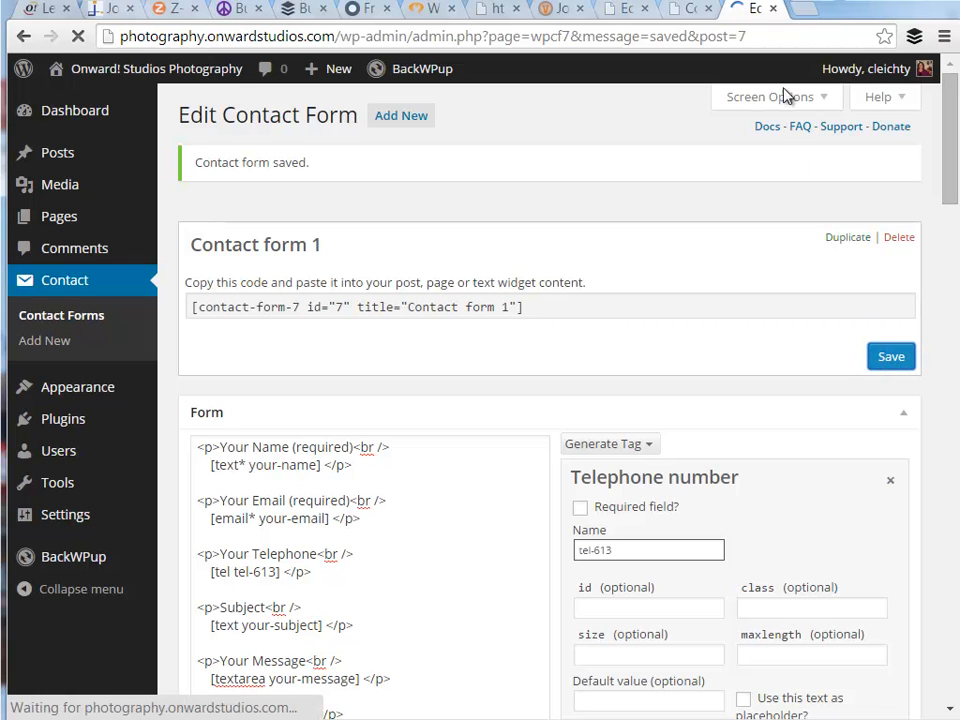
Step: Preview the Contact page again, check the Your Telephone field in the embedded form, and return to the contact form editor
left_click(692, 10)
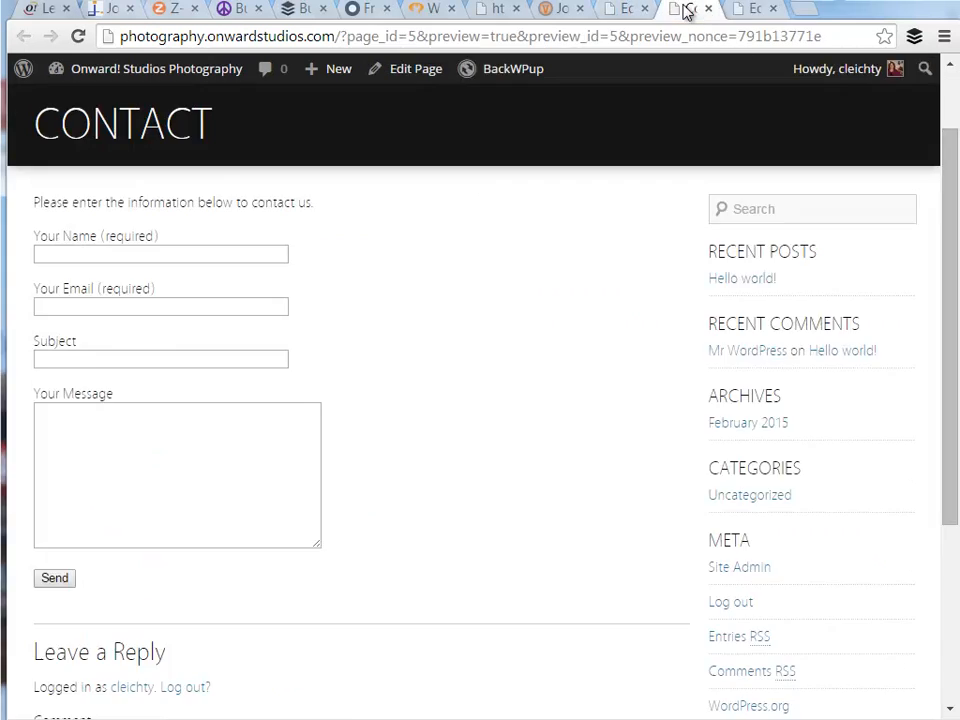
left_click(630, 10)
left_click(855, 257)
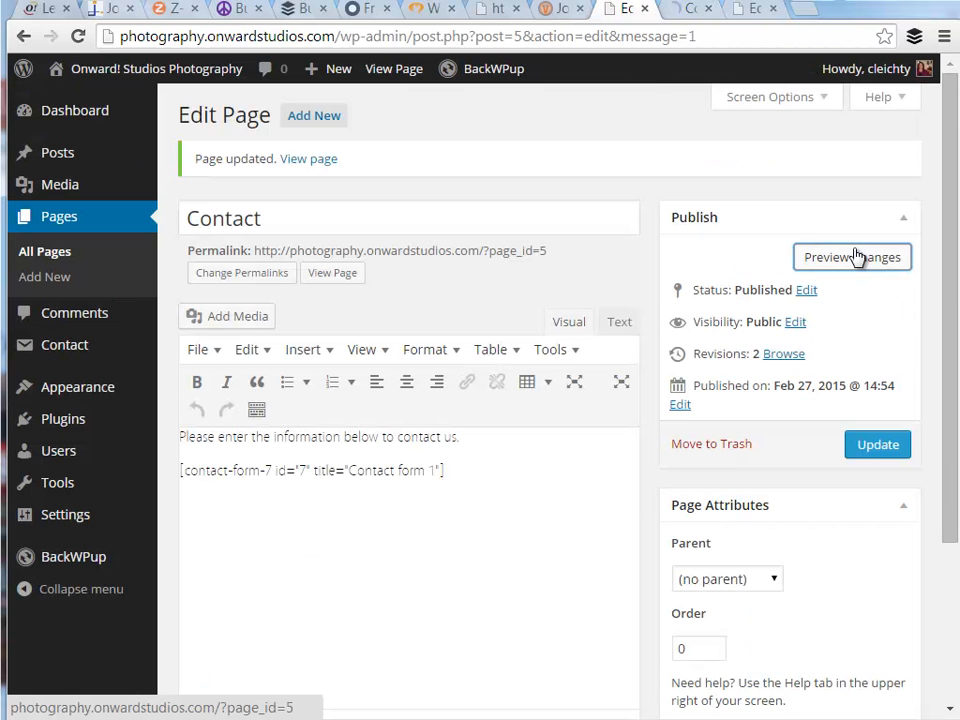
left_click(679, 14)
left_click(238, 454)
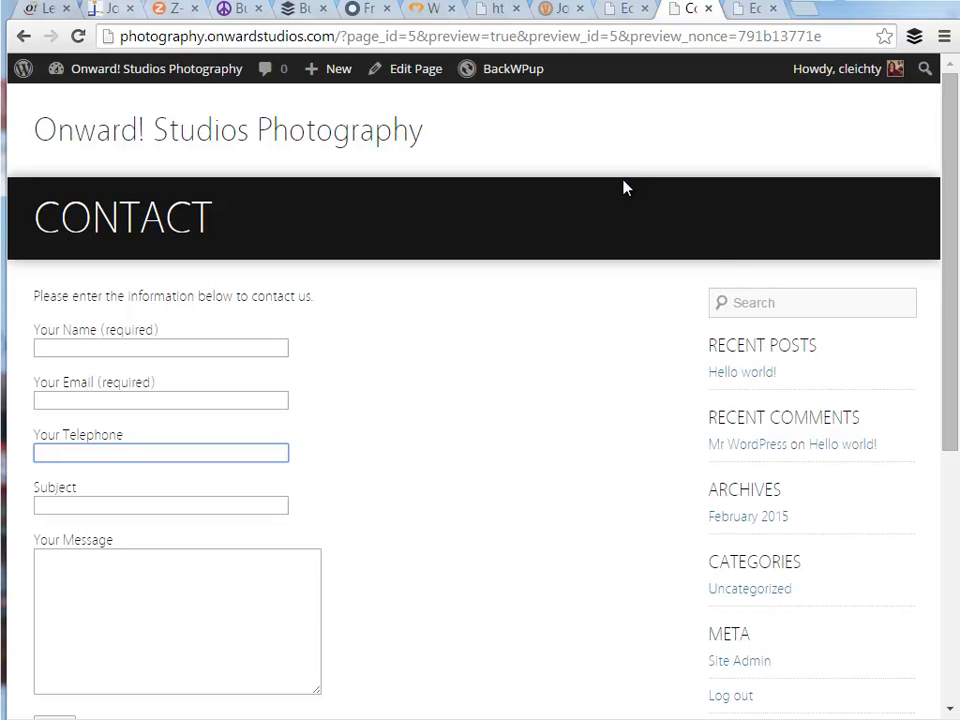
left_click(740, 14)
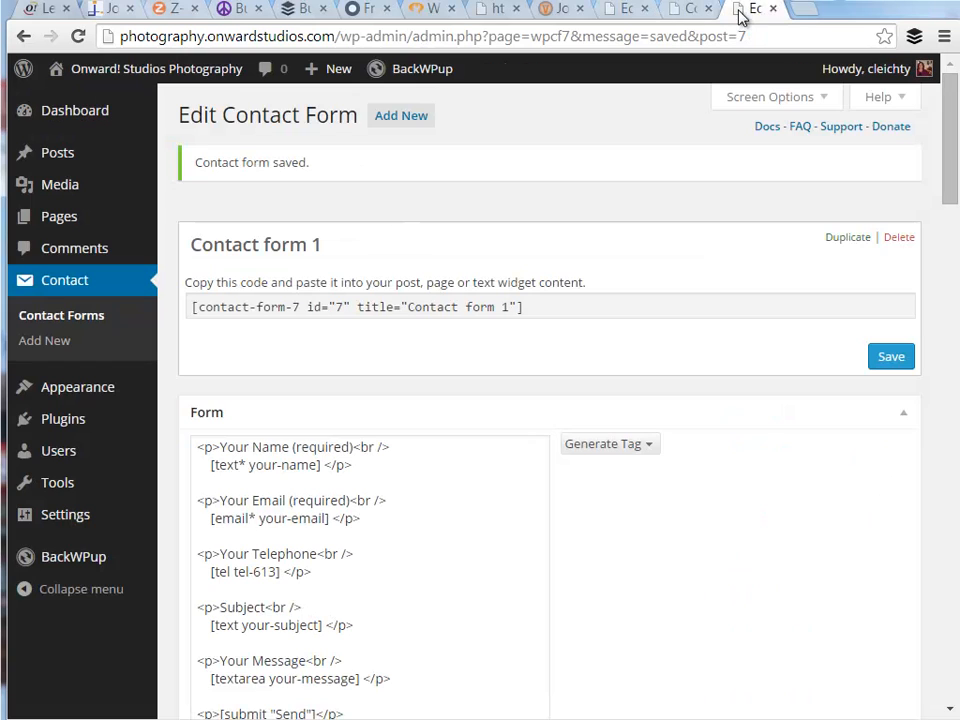